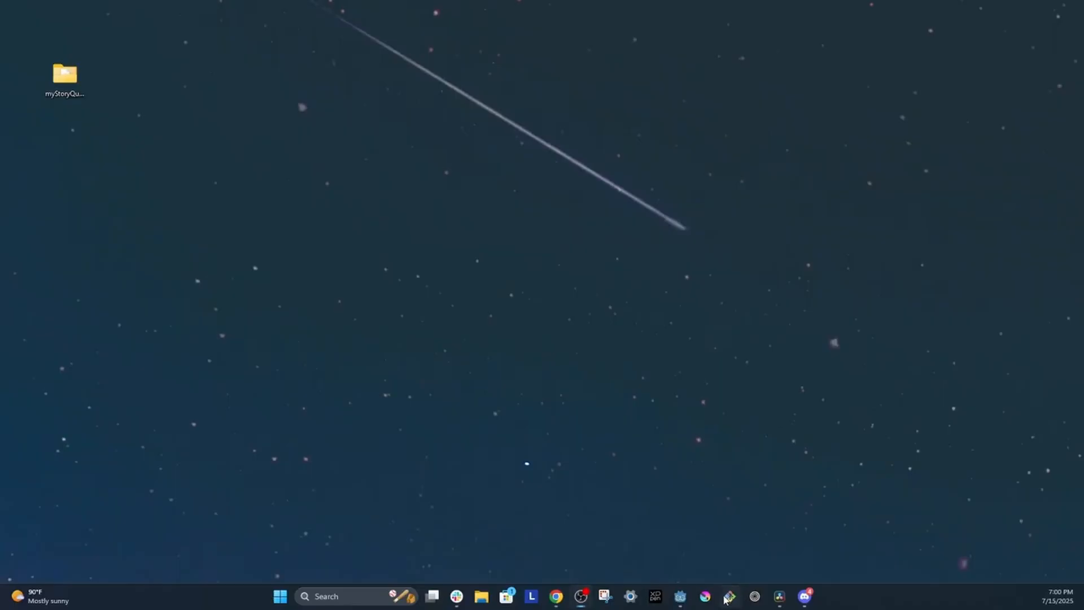
Open Git Bash and change into the Desktop/myStoryQuest folder
{"action": "left_click", "coordinate": [730, 596]}
{"action": "left_click_drag", "start_coordinate": [0, 225], "coordinate": [545, 97]}
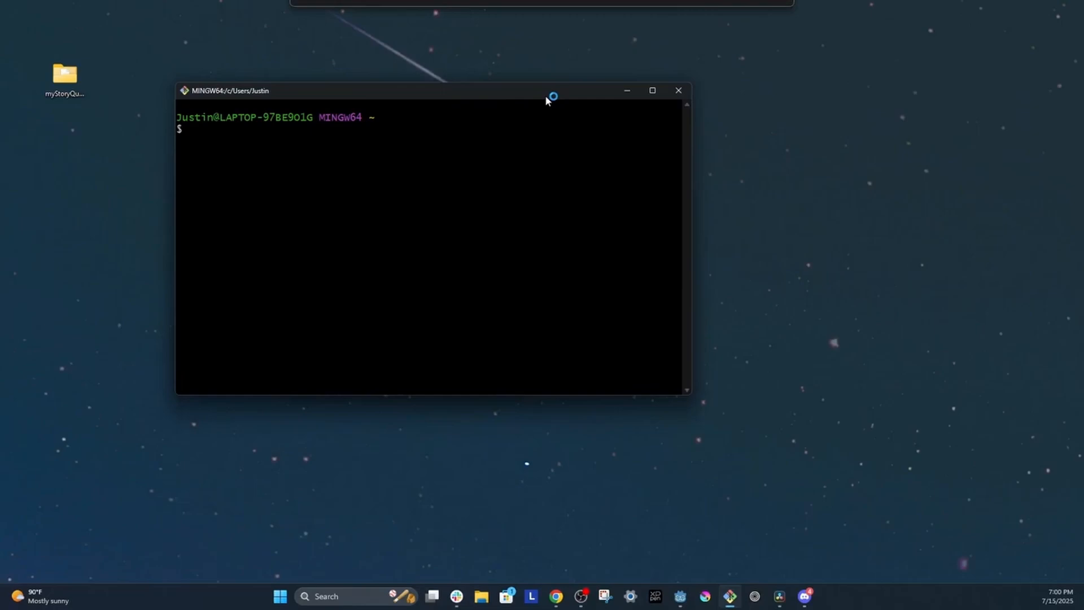
{"action": "left_click_drag", "start_coordinate": [545, 96], "coordinate": [545, 96]}
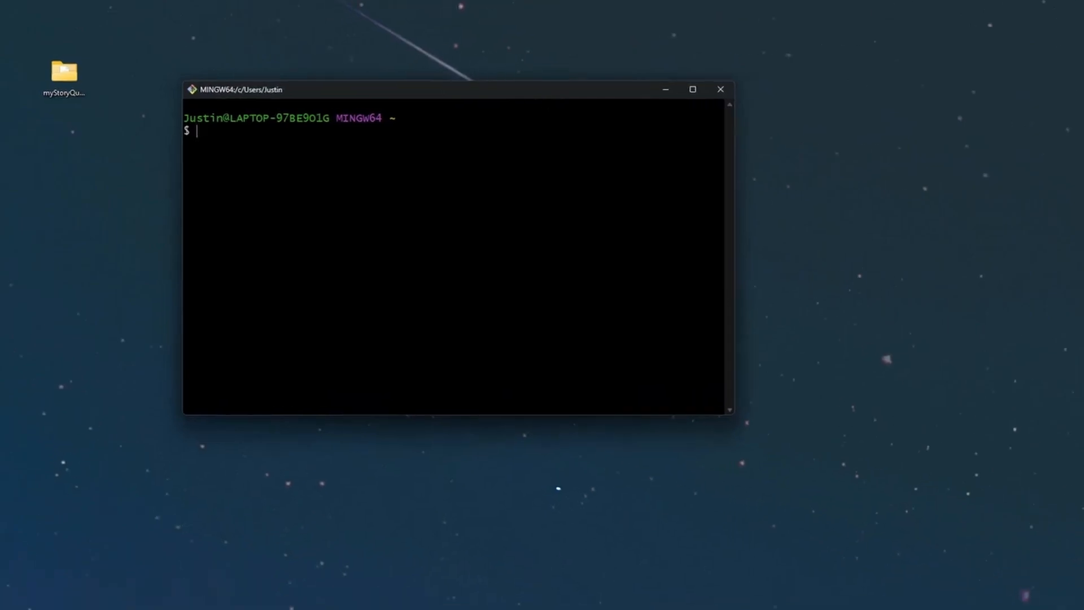
{"action": "type", "text": "cd Deskt"}
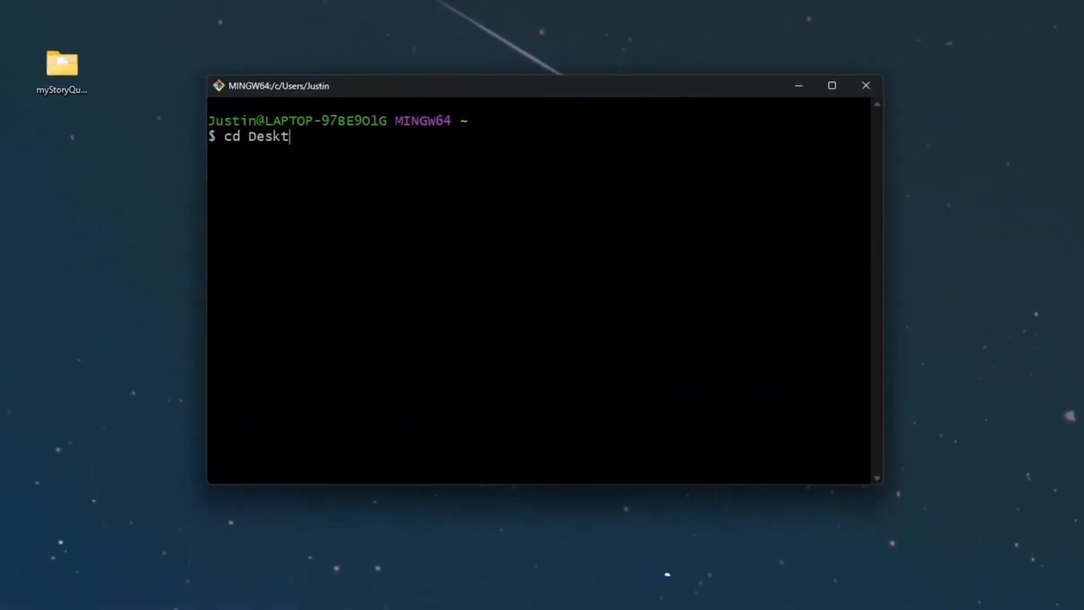
{"action": "type", "text": "op/myStoryQuest"}
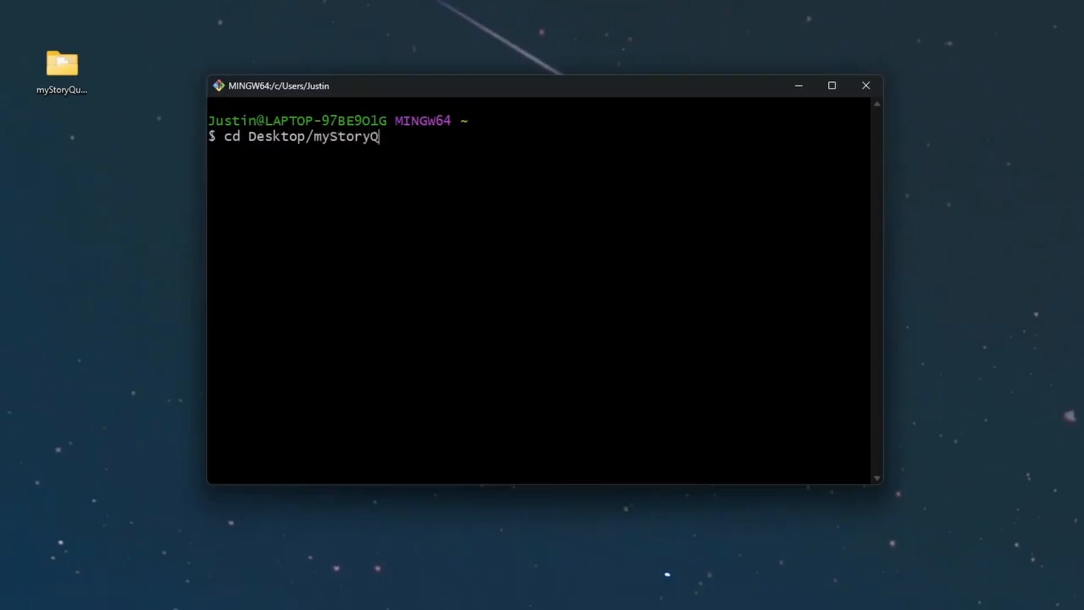
{"action": "key", "text": "Return"}
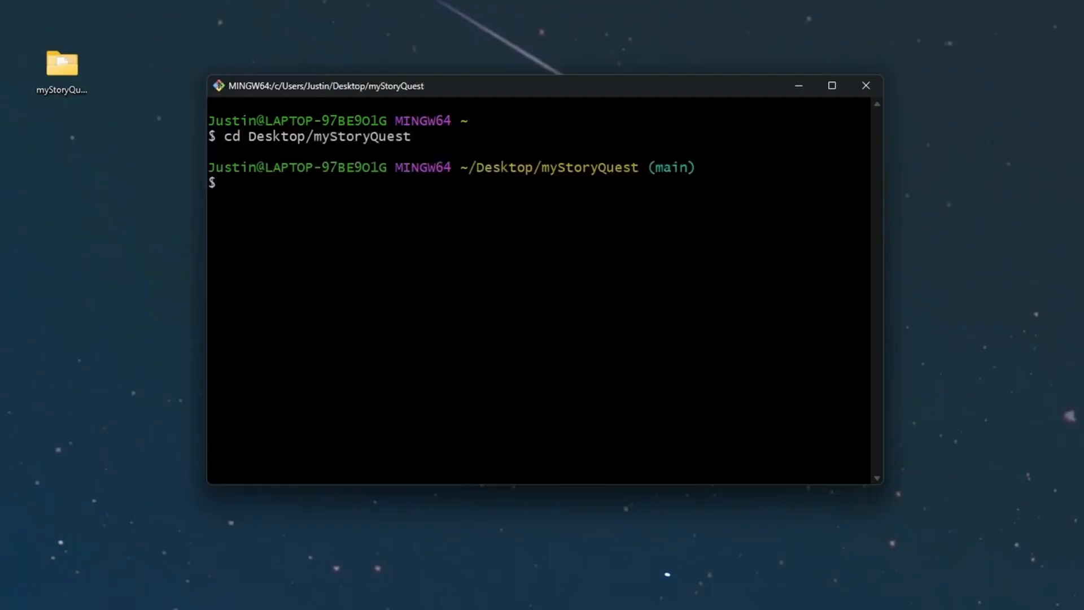
Check the repository's status on the main branch and pull the latest changes
{"action": "type", "text": "gi"}
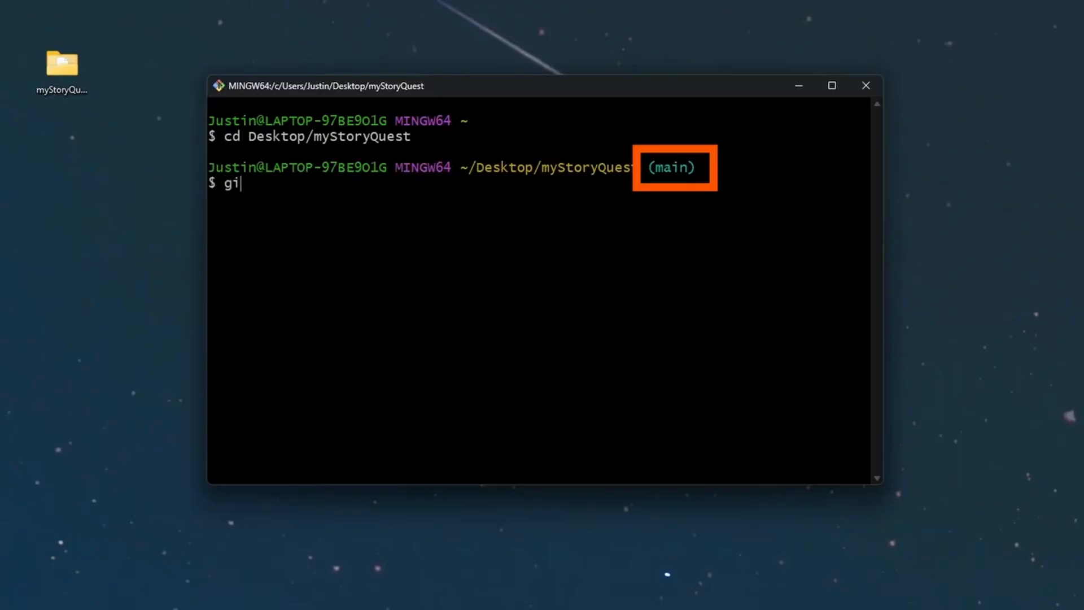
{"action": "type", "text": "t status"}
{"action": "key", "text": "Return"}
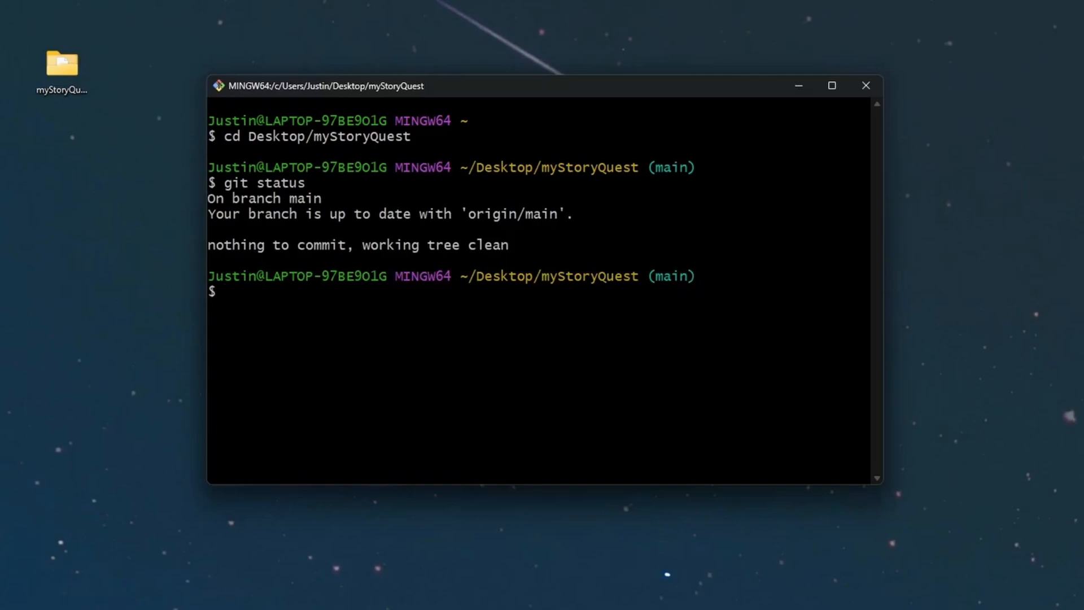
{"action": "type", "text": "git pull"}
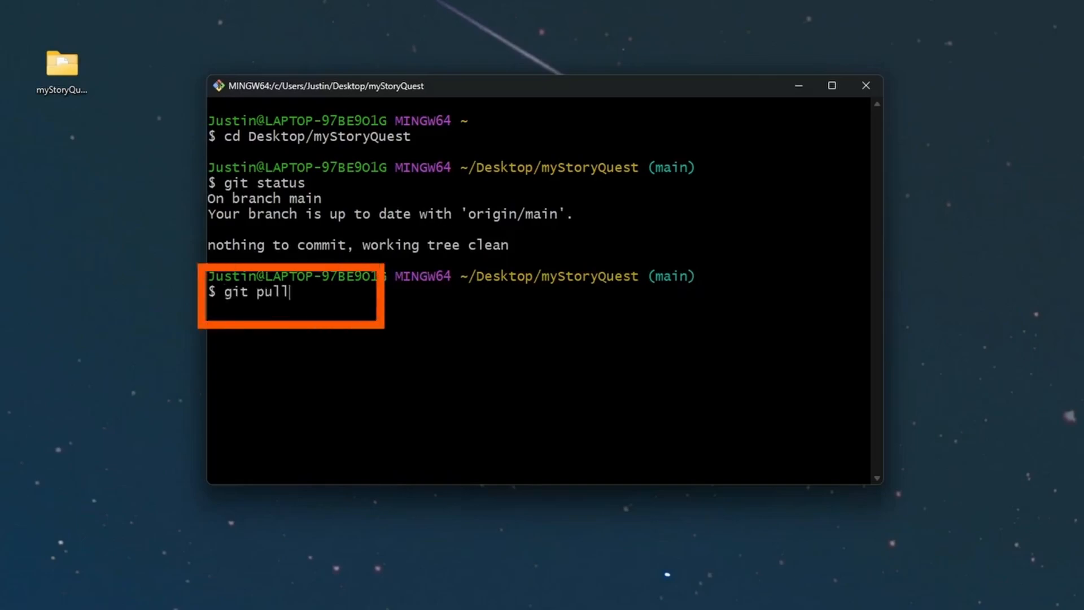
{"action": "key", "text": "Return"}
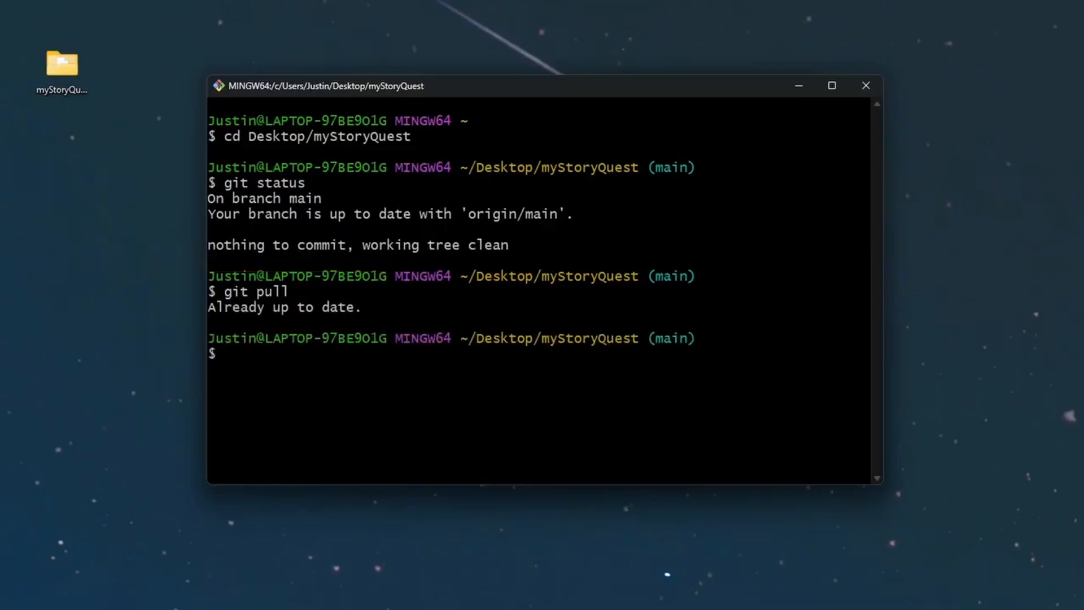
Create and switch to a new Git branch named main-character-swap
{"action": "type", "text": "git switch -c main"}
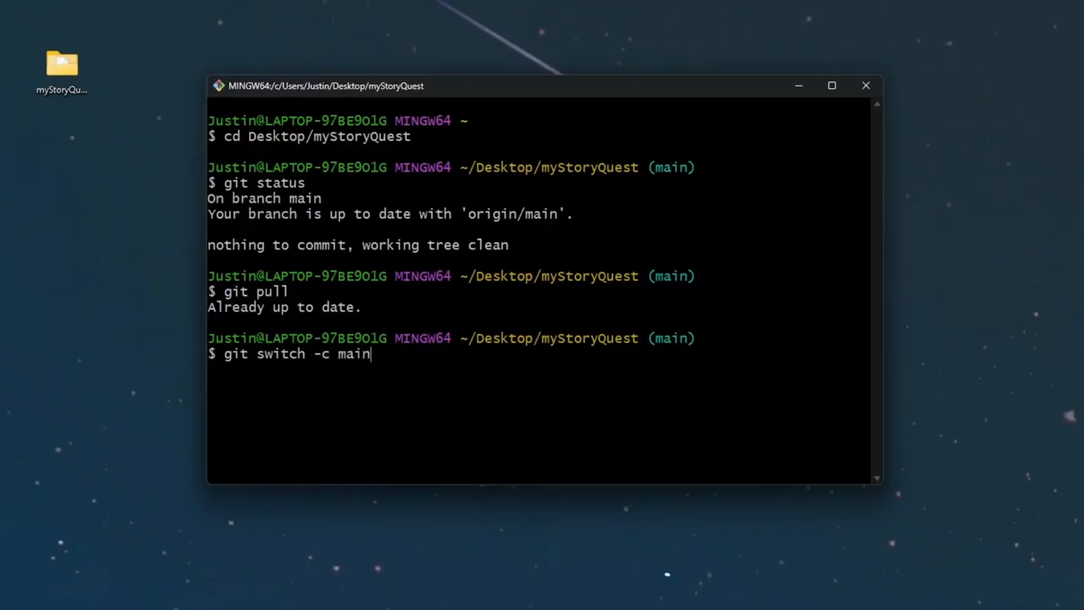
{"action": "type", "text": "-character"}
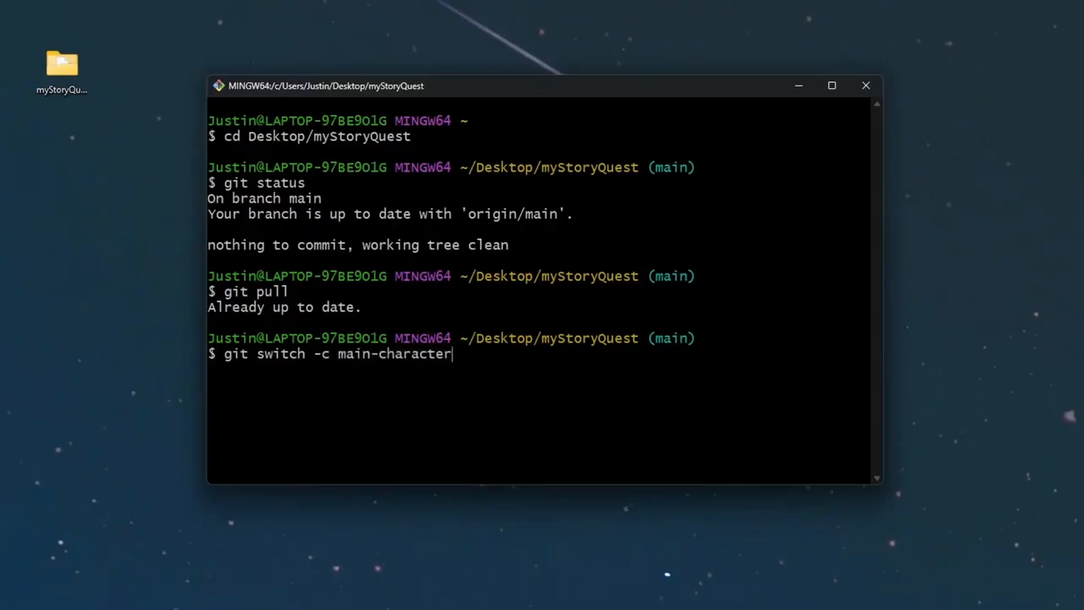
{"action": "type", "text": "-swap"}
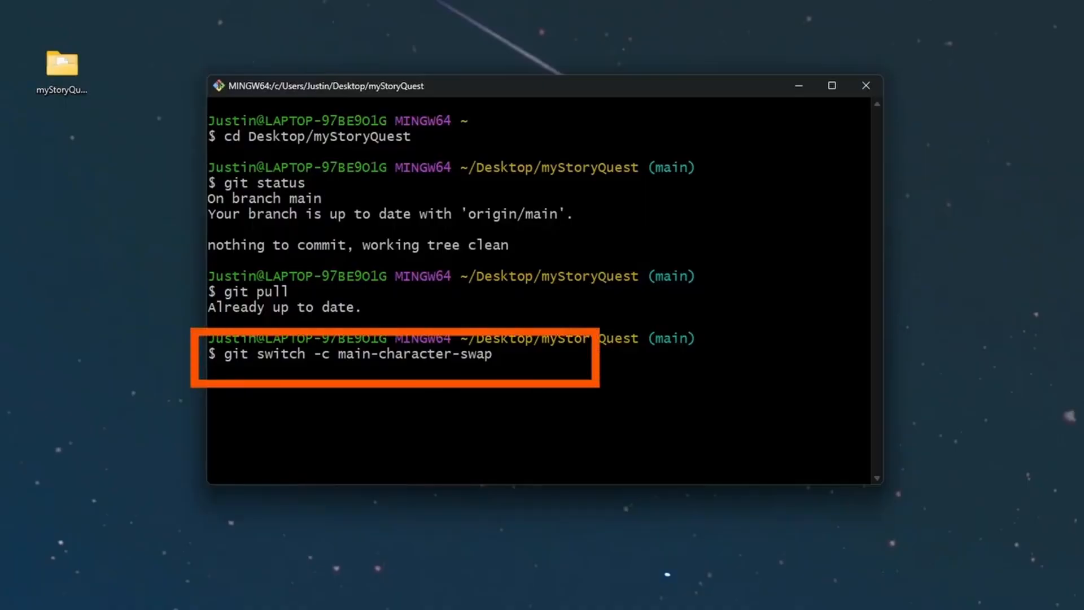
{"action": "key", "text": "Return"}
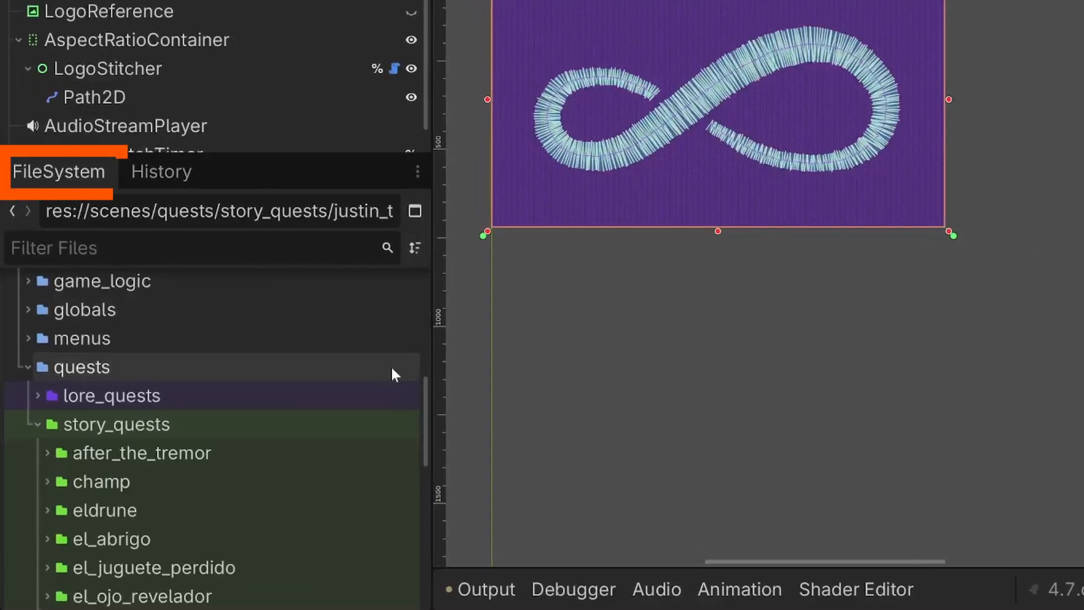
In Godot, open justin_tale_player.tres from the player_components folder of the justin_tale story quest
{"action": "left_click", "coordinate": [360, 424]}
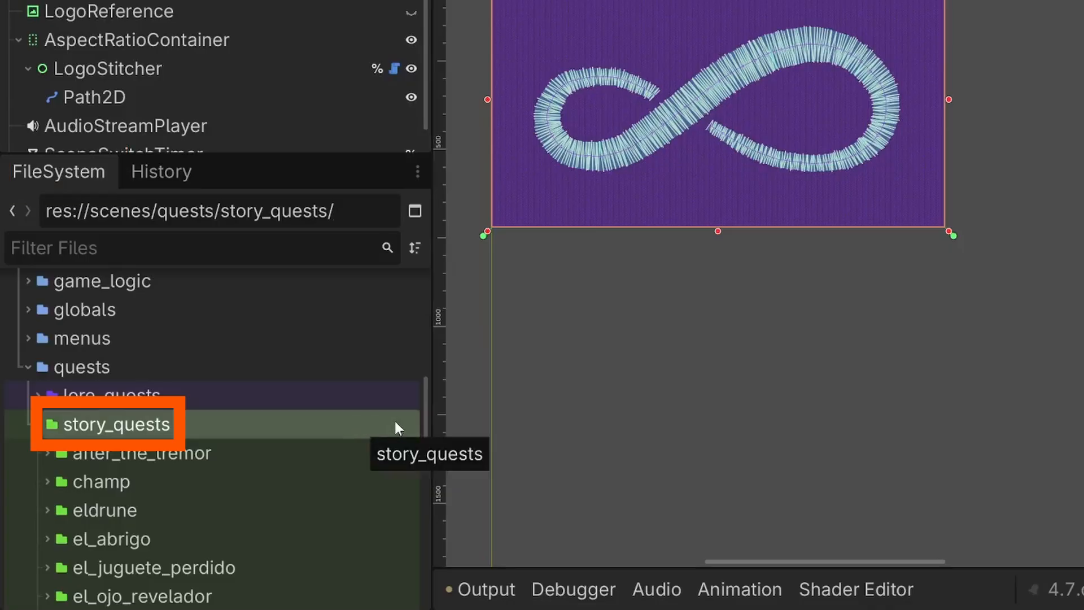
{"action": "left_click_drag", "start_coordinate": [422, 401], "coordinate": [423, 411]}
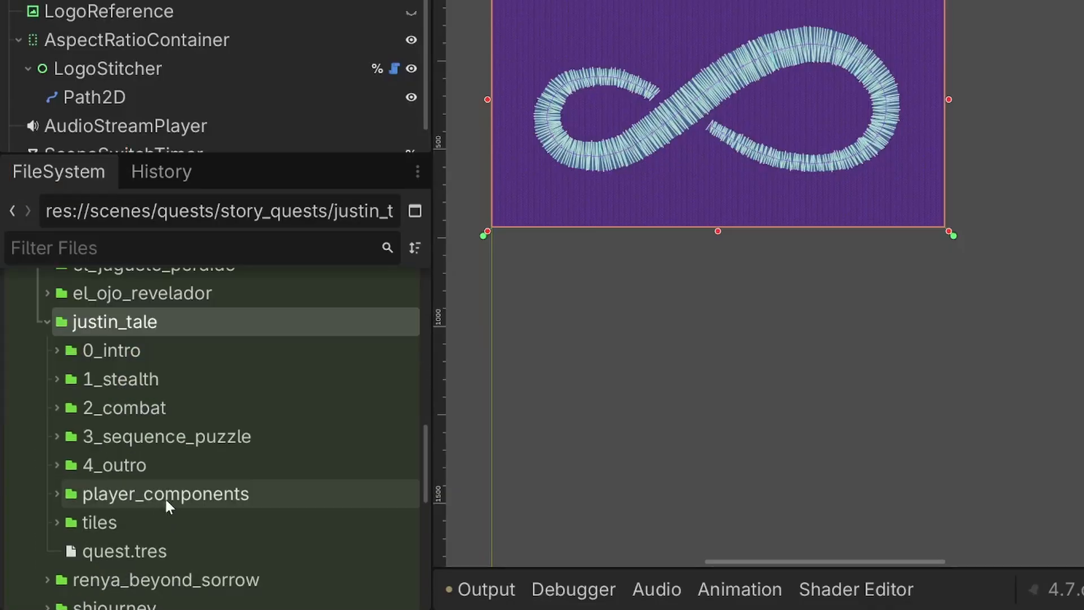
{"action": "double_click", "coordinate": [262, 492]}
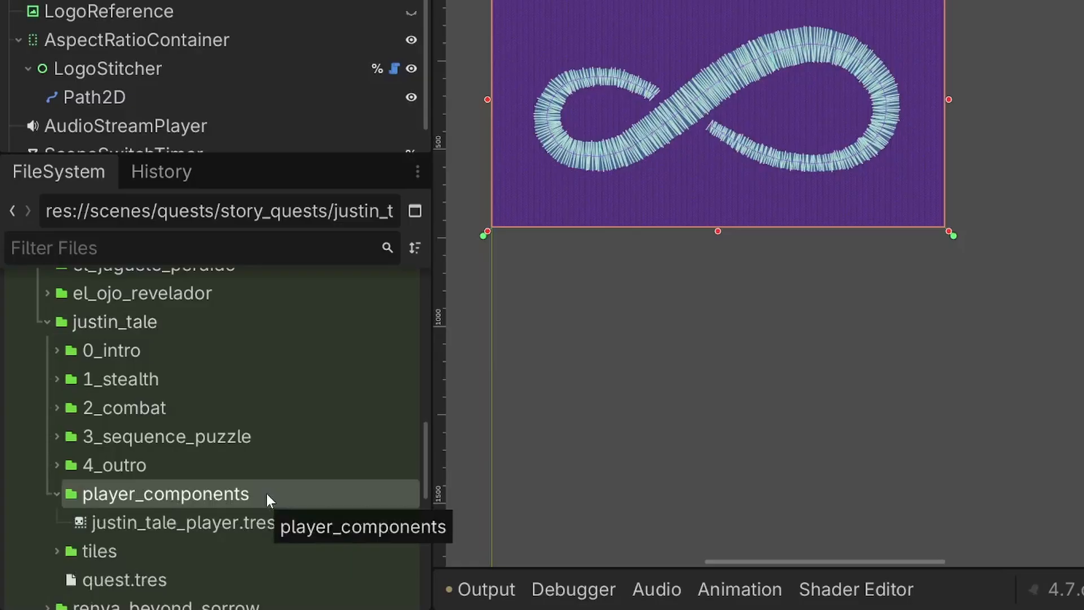
{"action": "scroll", "coordinate": [290, 479], "scroll_direction": "down", "scroll_amount": 1}
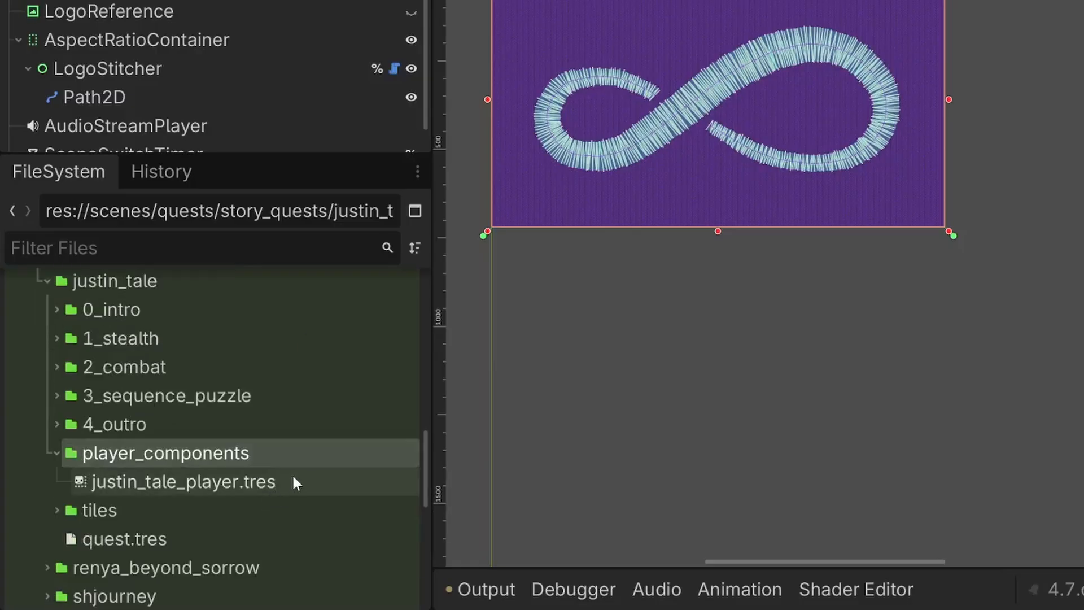
{"action": "left_click", "coordinate": [294, 477]}
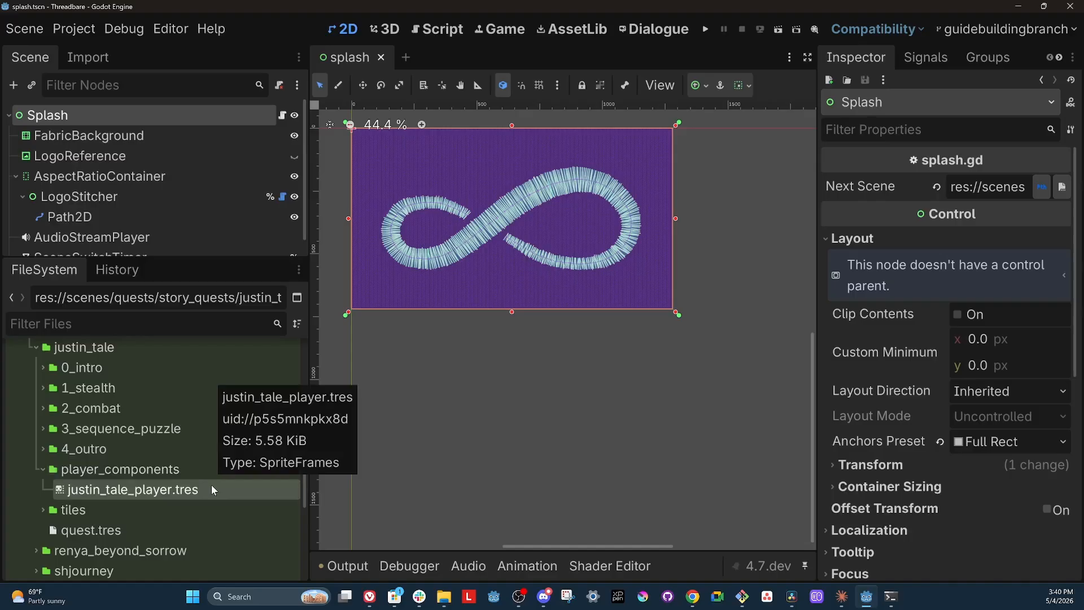
{"action": "double_click", "coordinate": [293, 481]}
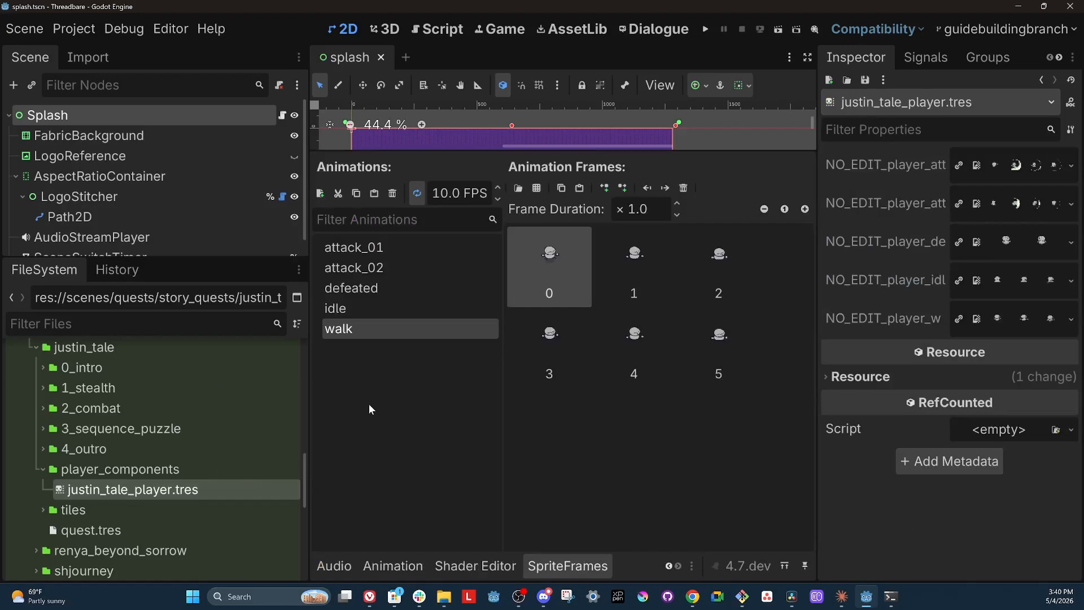
Examine the frames of the idle, defeated, attack_02, attack_01 and walk animations
{"action": "left_click", "coordinate": [380, 309]}
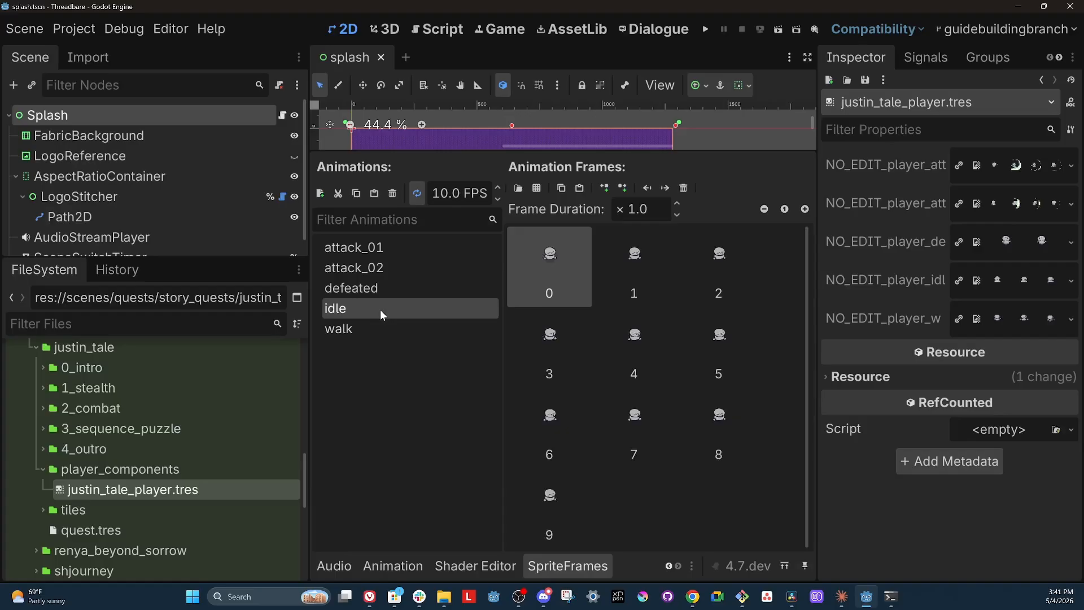
{"action": "left_click", "coordinate": [380, 286]}
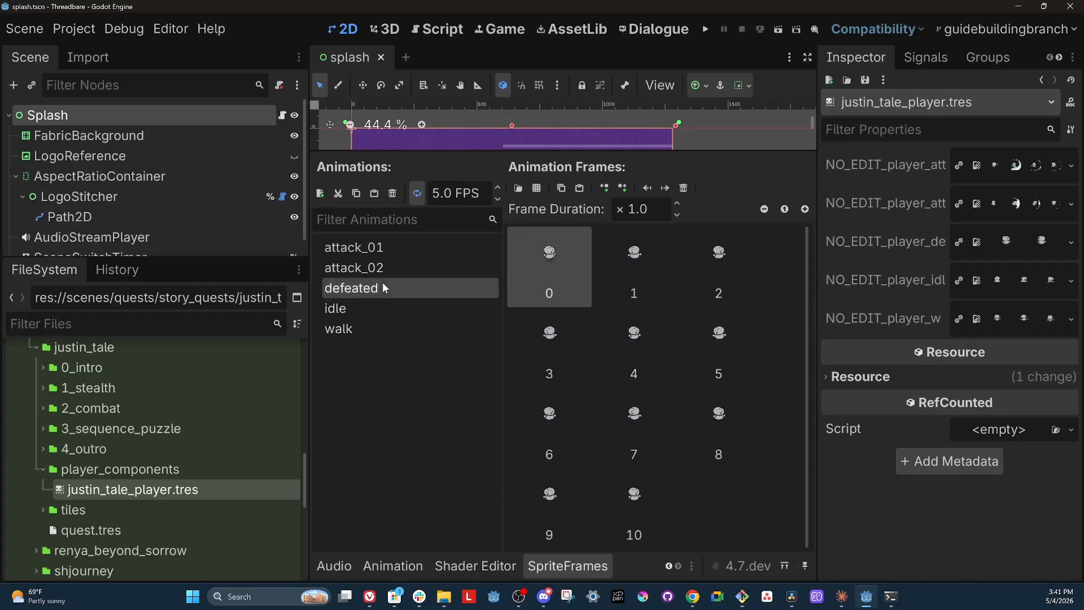
{"action": "left_click", "coordinate": [383, 266]}
{"action": "left_click", "coordinate": [388, 250]}
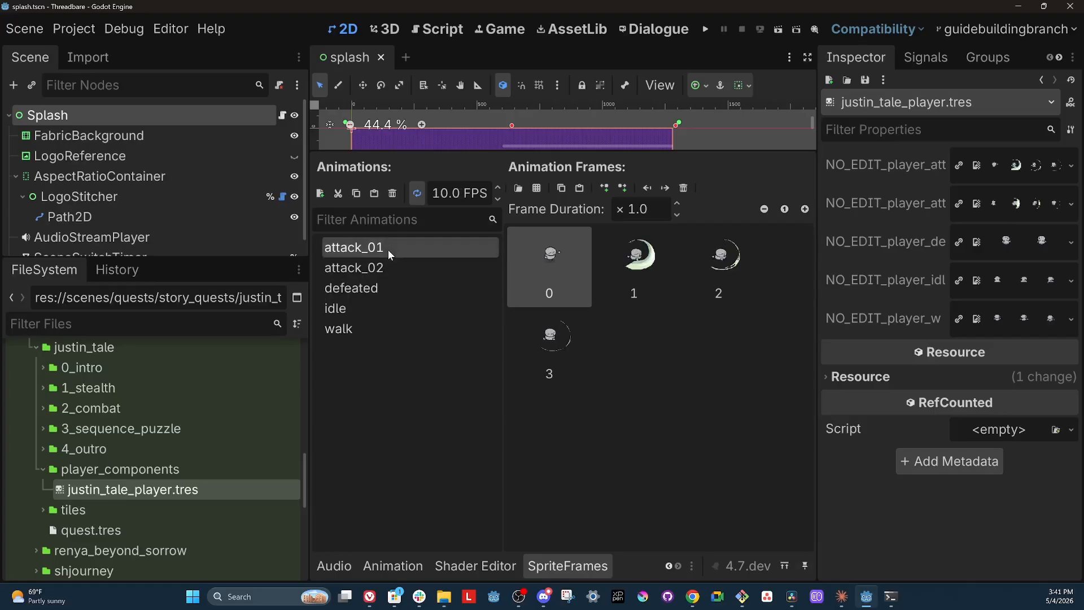
{"action": "left_click", "coordinate": [369, 318]}
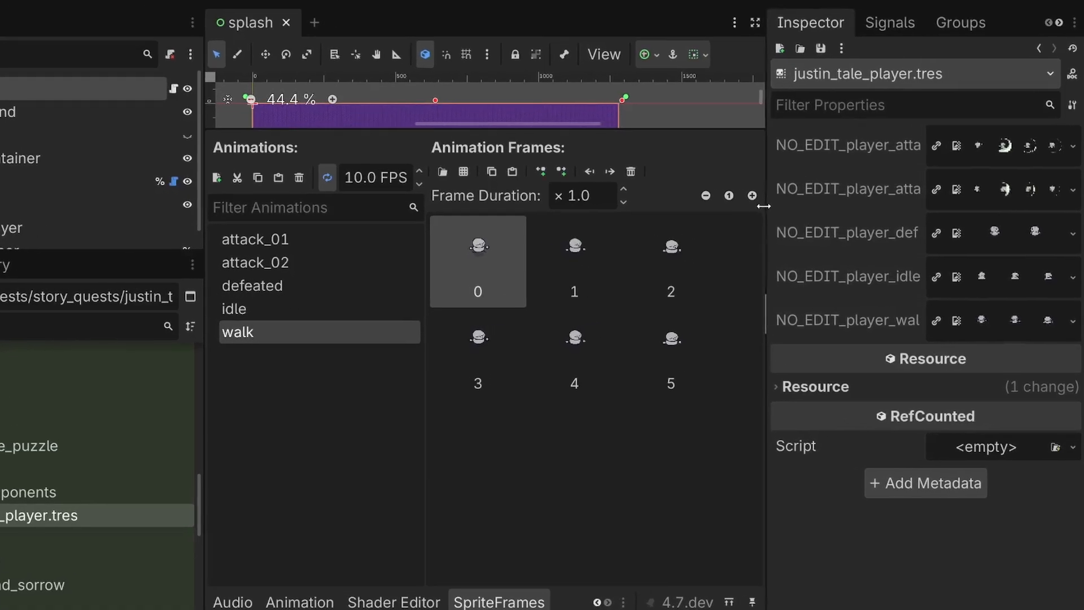
Locate the walk texture NO_EDIT_player_walk.png in the project files and show it in File Explorer
{"action": "left_click_drag", "start_coordinate": [763, 206], "coordinate": [749, 207]}
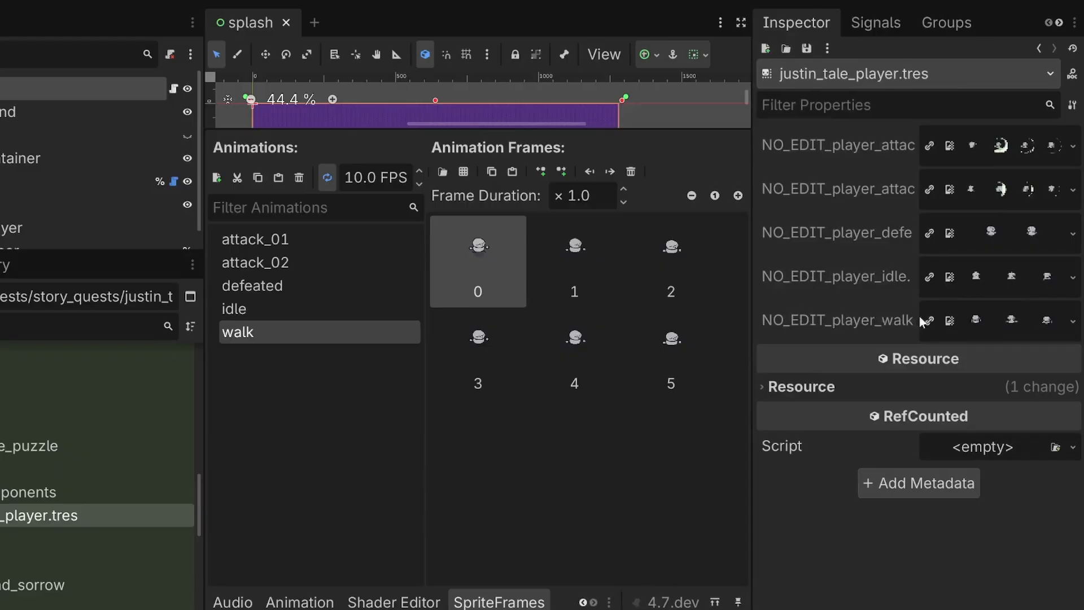
{"action": "left_click", "coordinate": [1073, 320]}
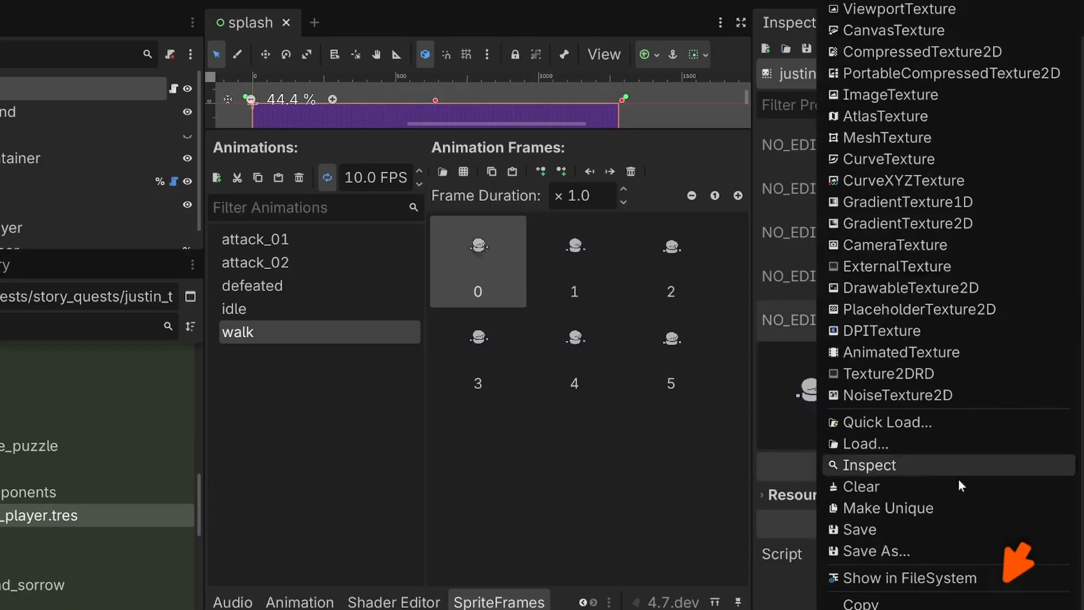
{"action": "left_click", "coordinate": [920, 578]}
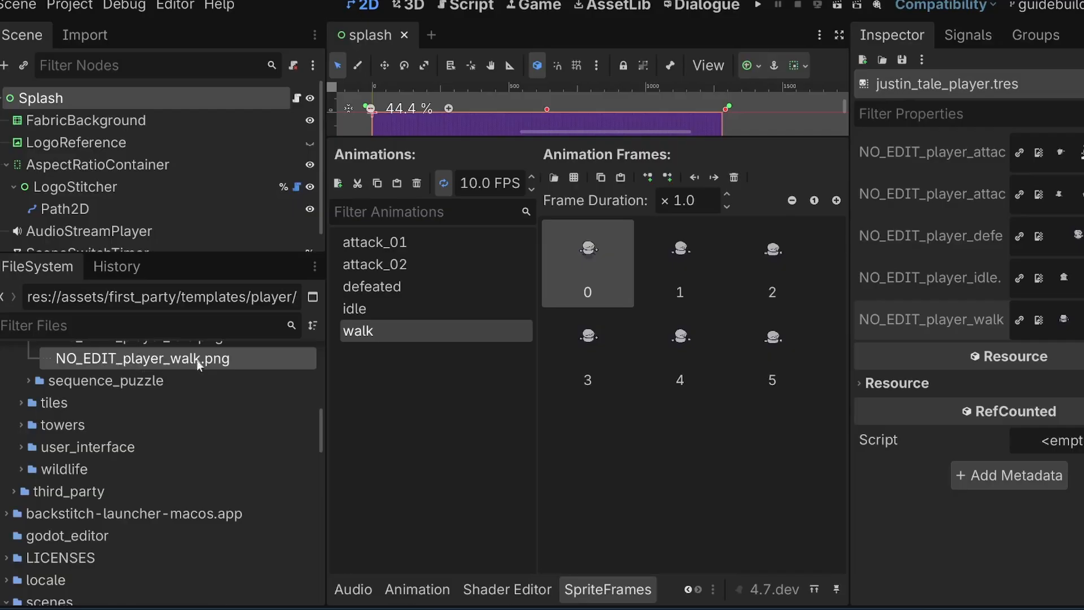
{"action": "right_click", "coordinate": [242, 360]}
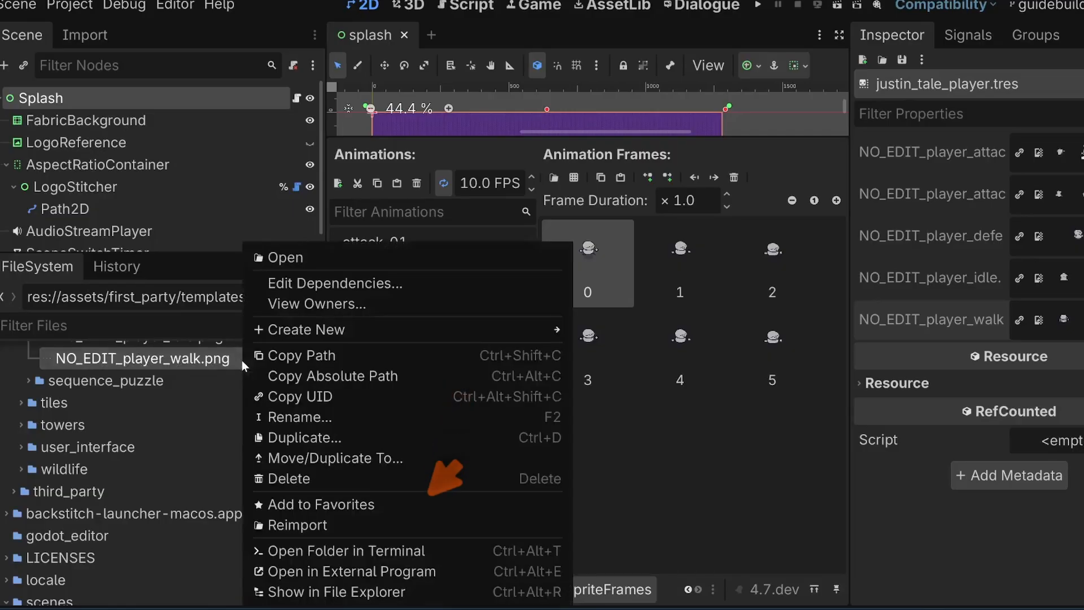
{"action": "left_click", "coordinate": [316, 587]}
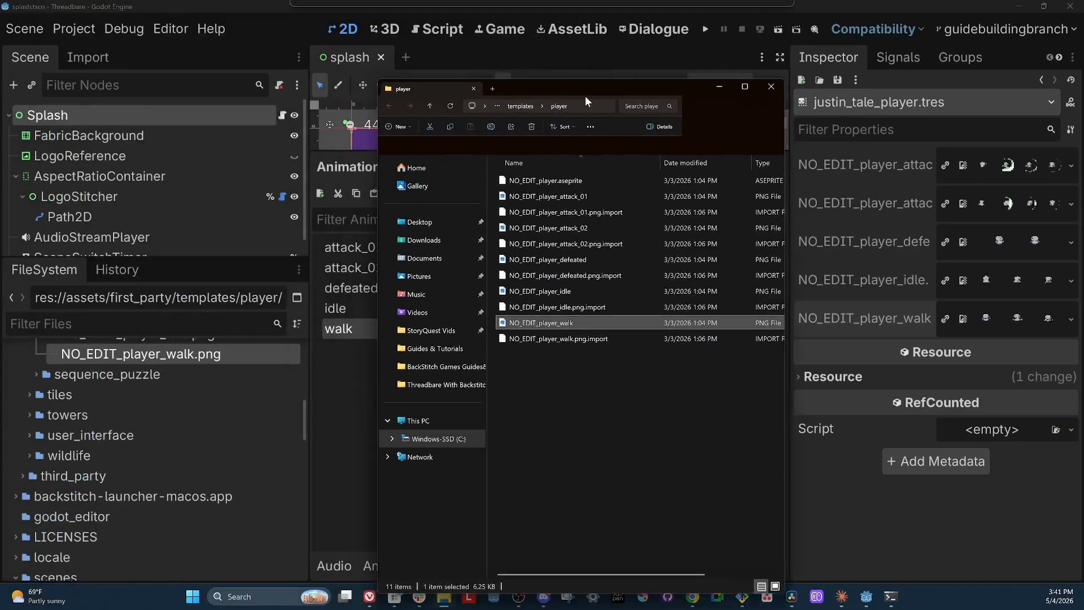
{"action": "left_click_drag", "start_coordinate": [585, 96], "coordinate": [652, 66]}
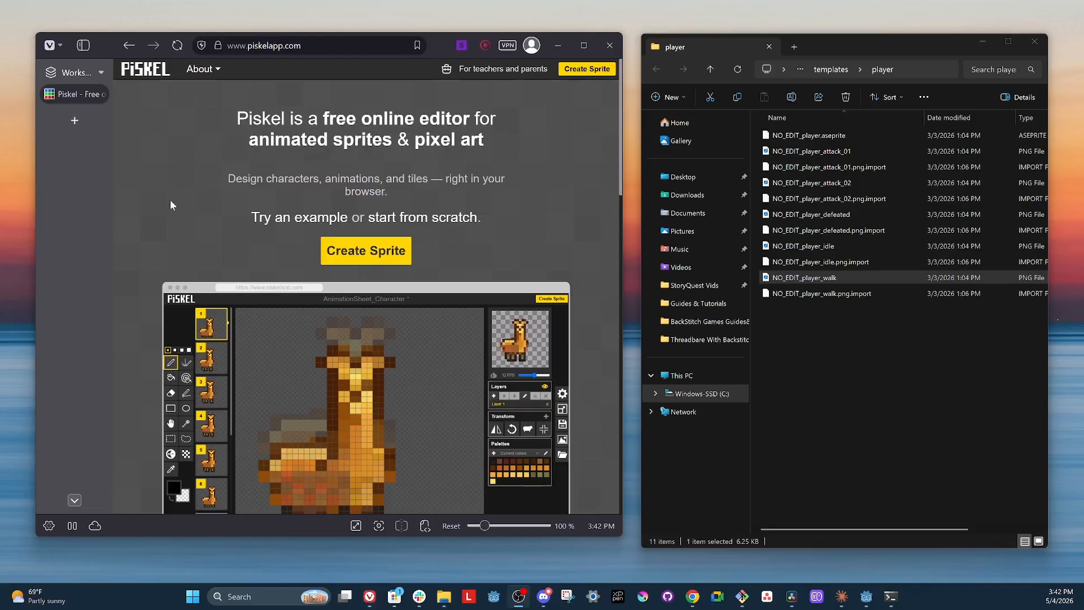
Create a new sprite in Piskel and start importing a picture from the computer
{"action": "left_click", "coordinate": [374, 255]}
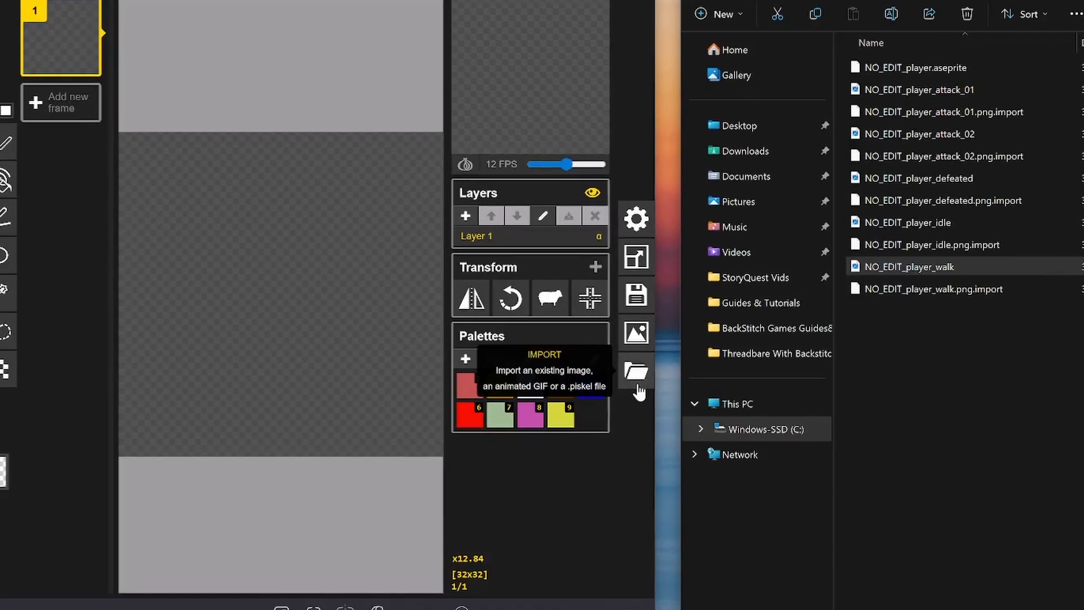
{"action": "left_click", "coordinate": [637, 387]}
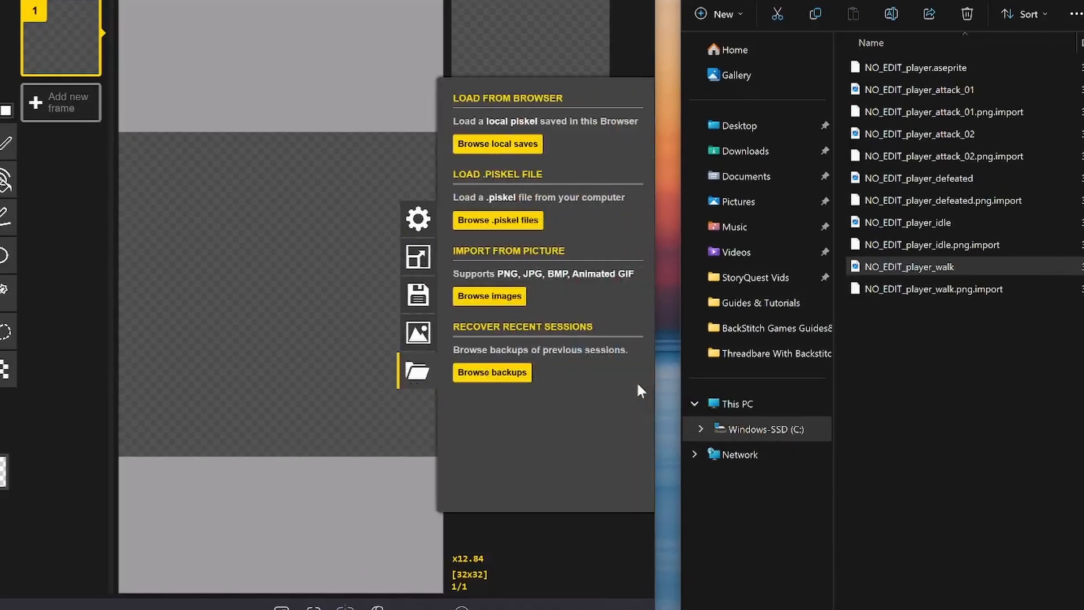
{"action": "left_click", "coordinate": [512, 303]}
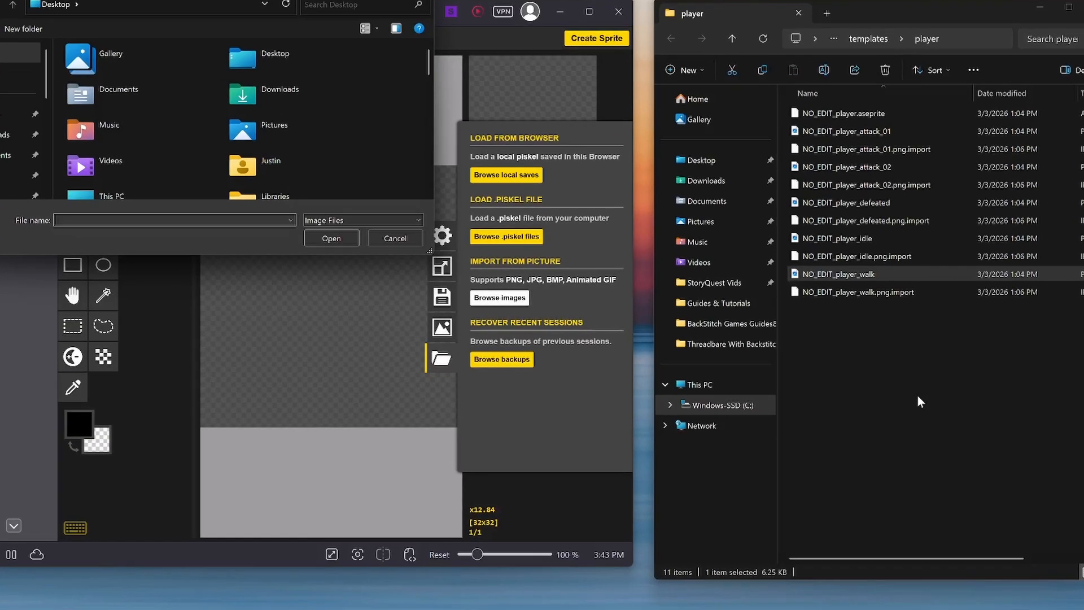
Copy the file path of NO_EDIT_player_walk and open that image through Piskel's file import dialog
{"action": "right_click", "coordinate": [885, 274]}
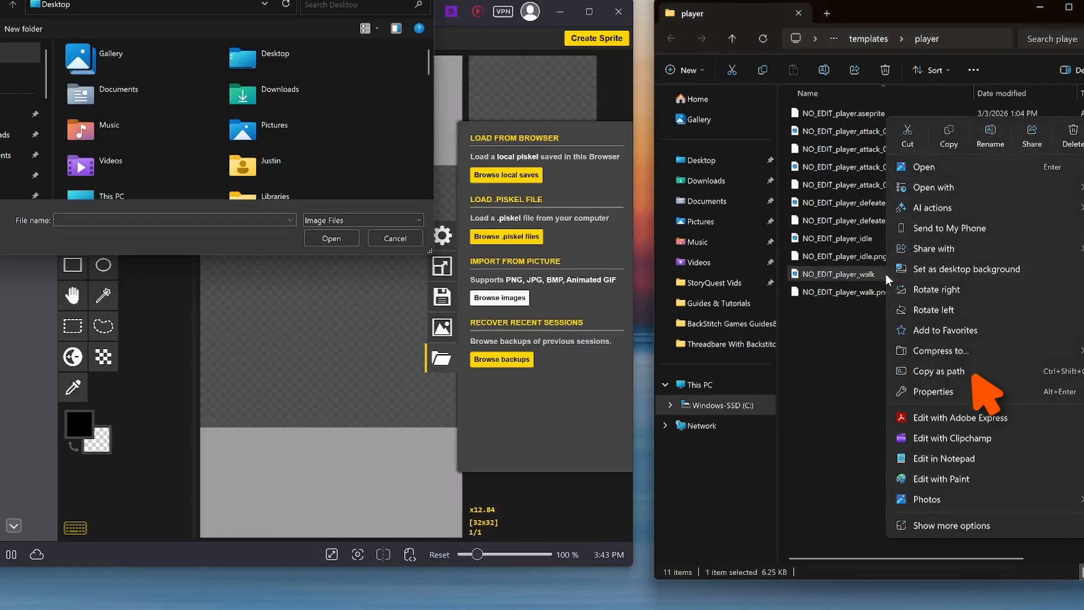
{"action": "left_click", "coordinate": [934, 372]}
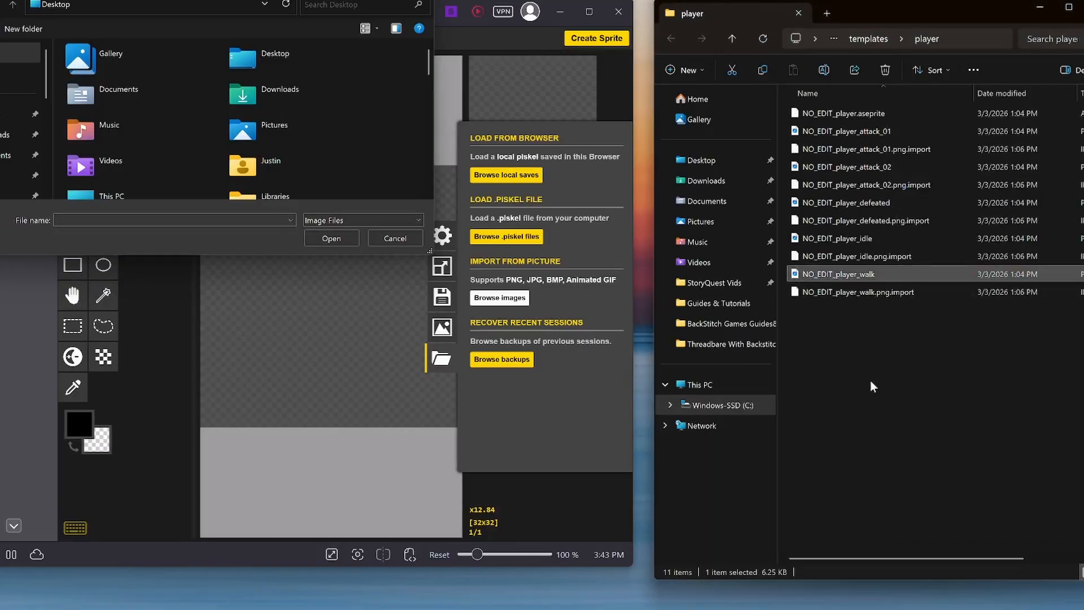
{"action": "left_click", "coordinate": [259, 220]}
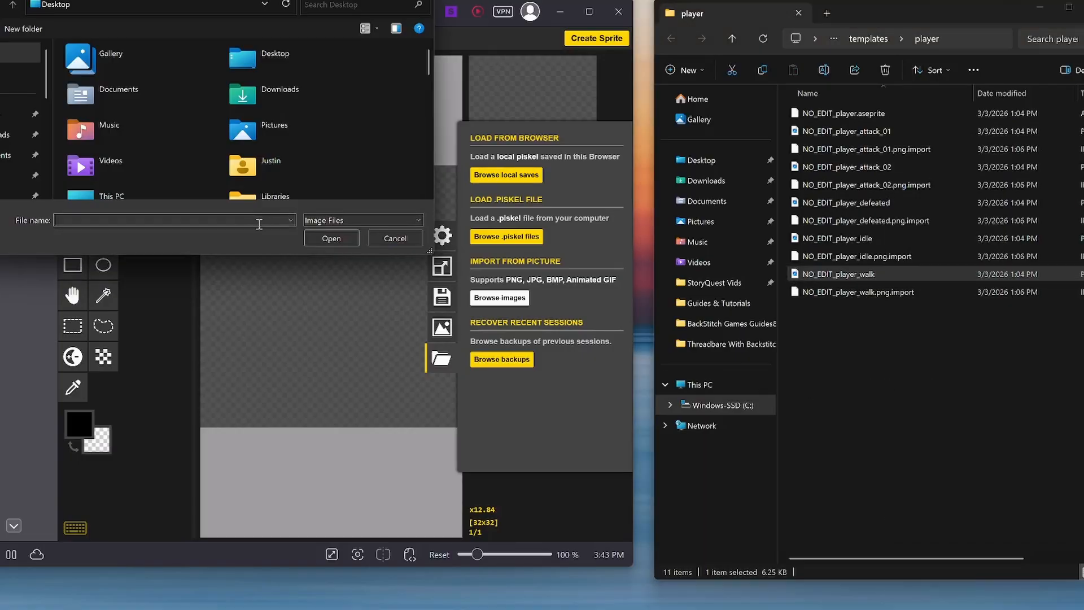
{"action": "right_click", "coordinate": [228, 221]}
{"action": "left_click", "coordinate": [269, 277]}
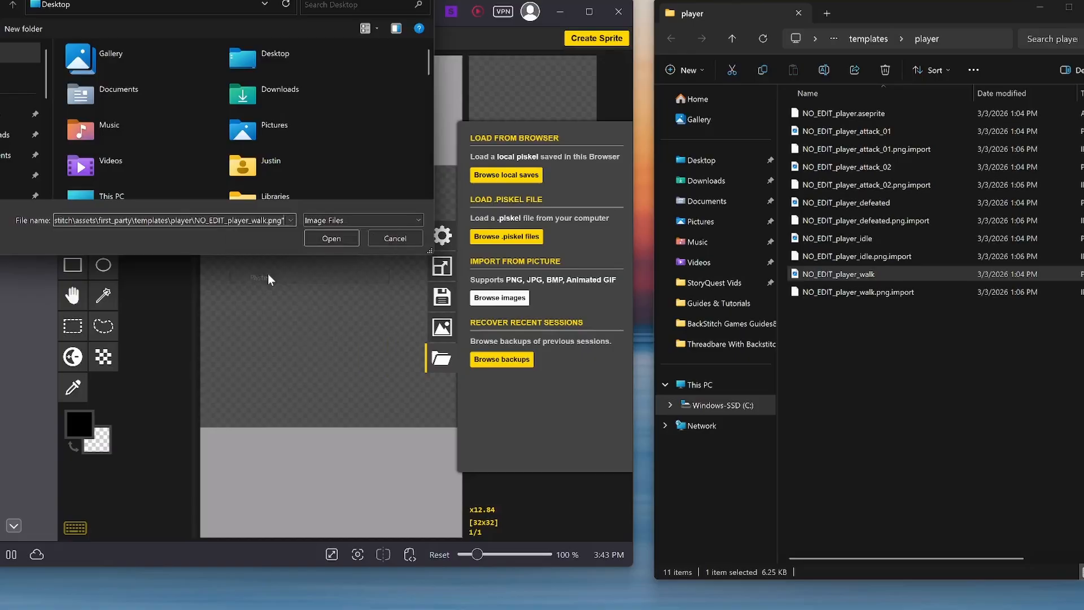
{"action": "left_click", "coordinate": [324, 238]}
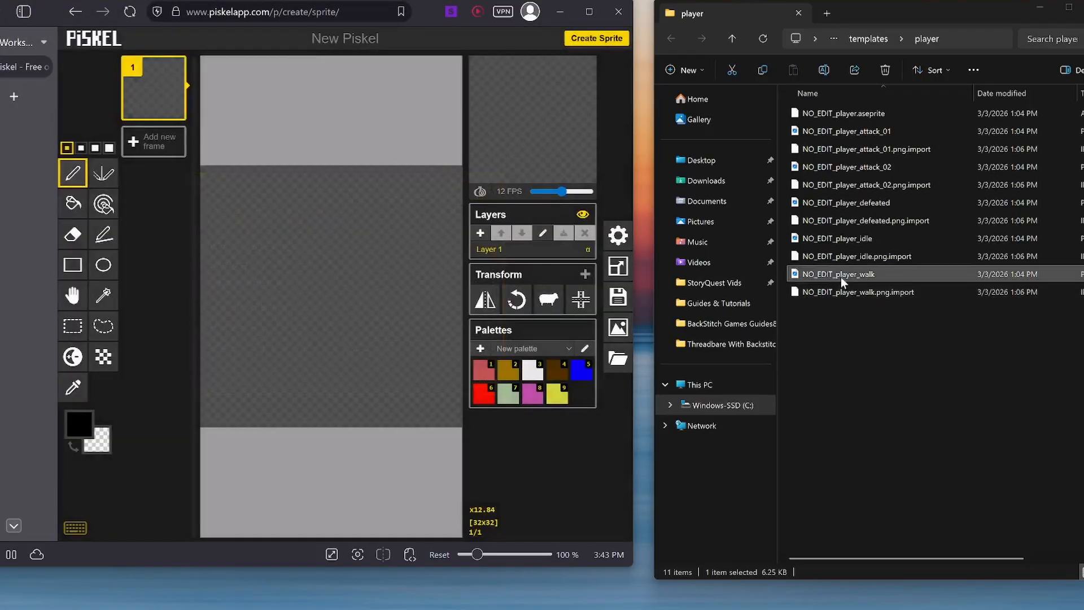
Import NO_EDIT_player_walk.png into Piskel as a spritesheet with 192 x 192 frames, replacing the current animation, and slow the preview playback
{"action": "left_click_drag", "start_coordinate": [841, 277], "coordinate": [317, 296]}
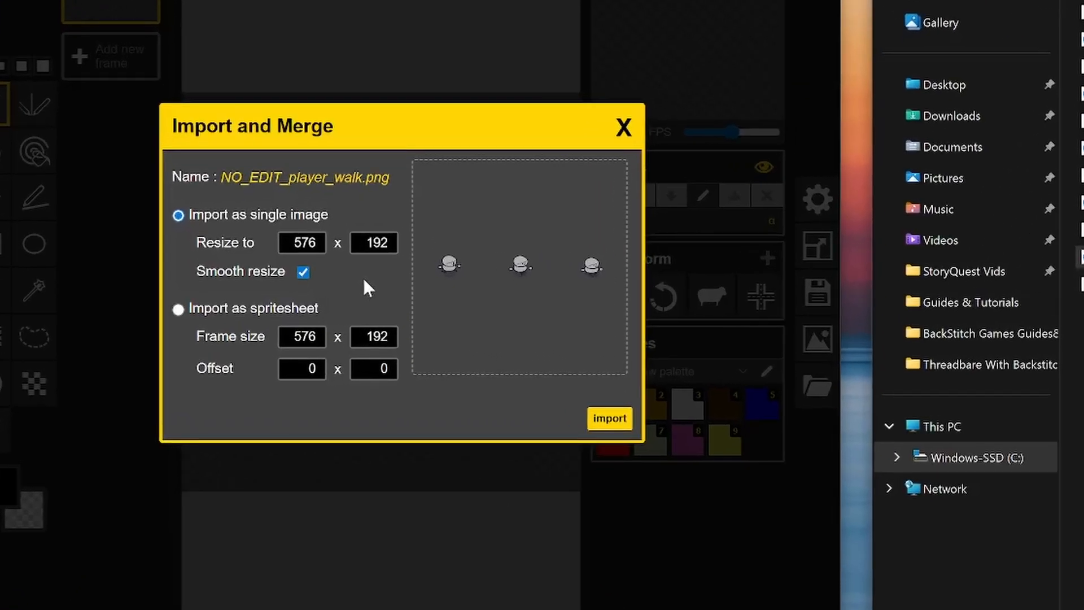
{"action": "left_click", "coordinate": [178, 308]}
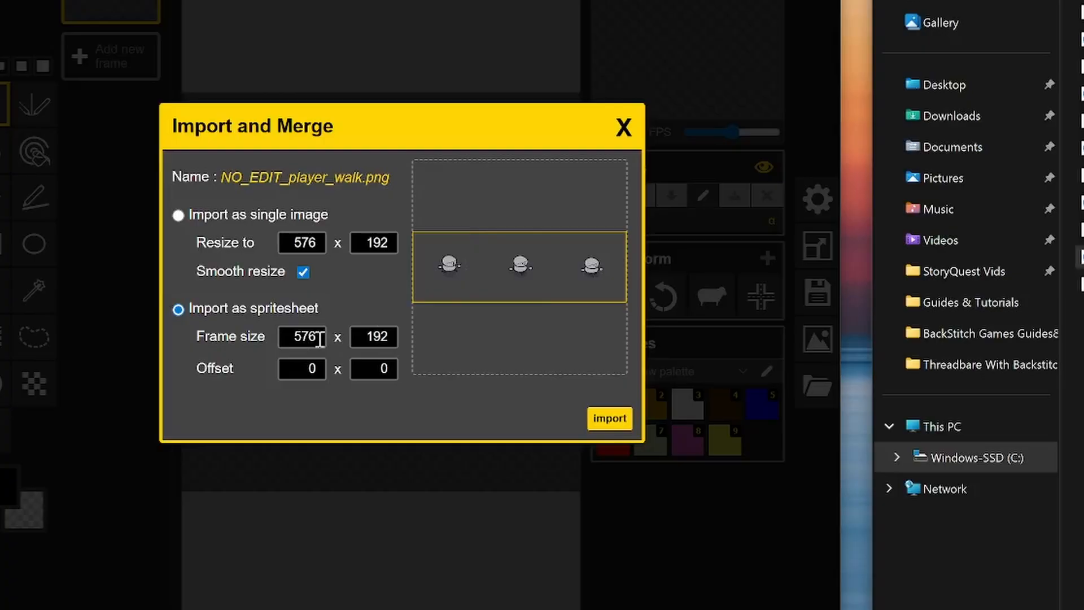
{"action": "left_click_drag", "start_coordinate": [319, 336], "coordinate": [279, 334]}
{"action": "type", "text": "192"}
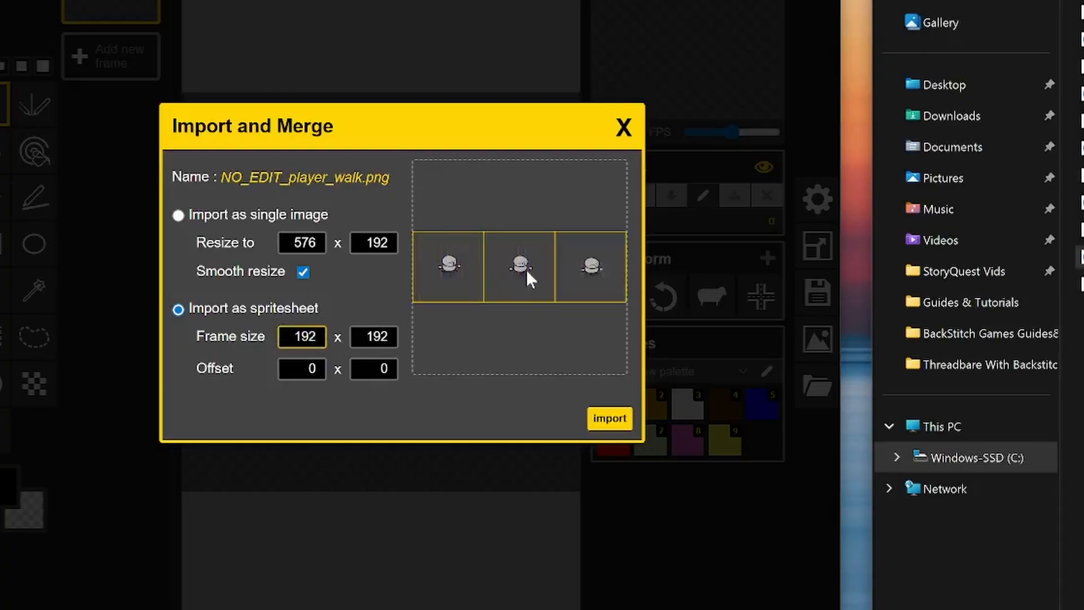
{"action": "left_click", "coordinate": [436, 343]}
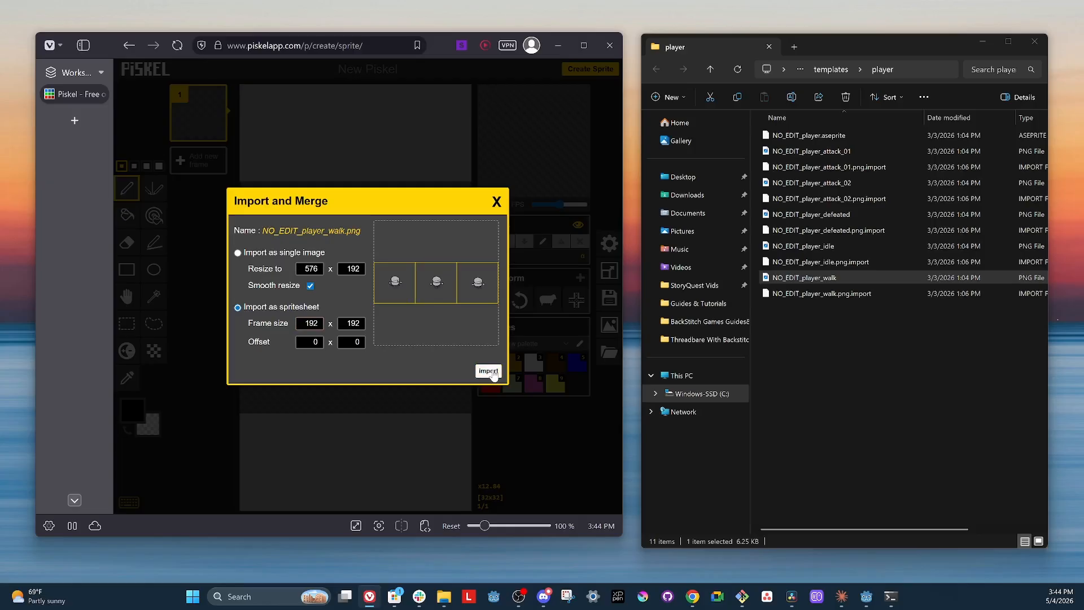
{"action": "left_click", "coordinate": [614, 420]}
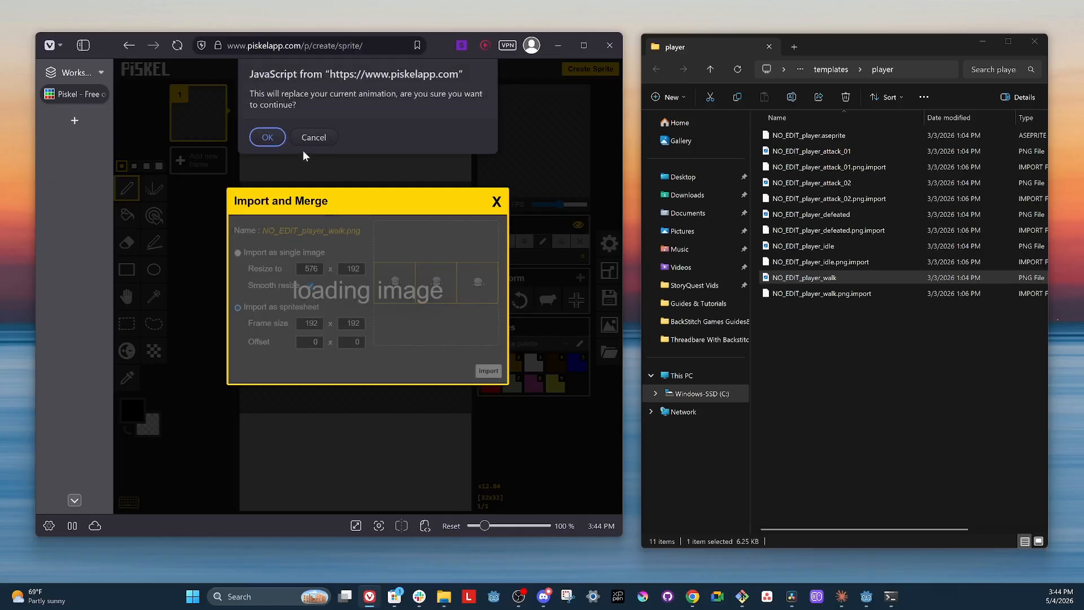
{"action": "left_click", "coordinate": [268, 137]}
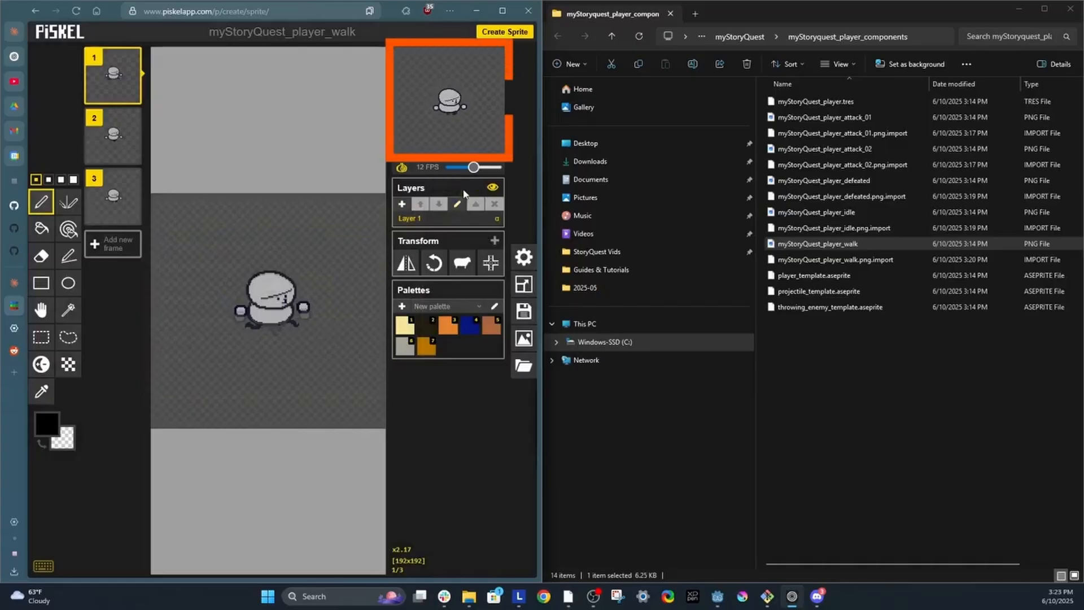
{"action": "left_click_drag", "start_coordinate": [473, 167], "coordinate": [461, 170]}
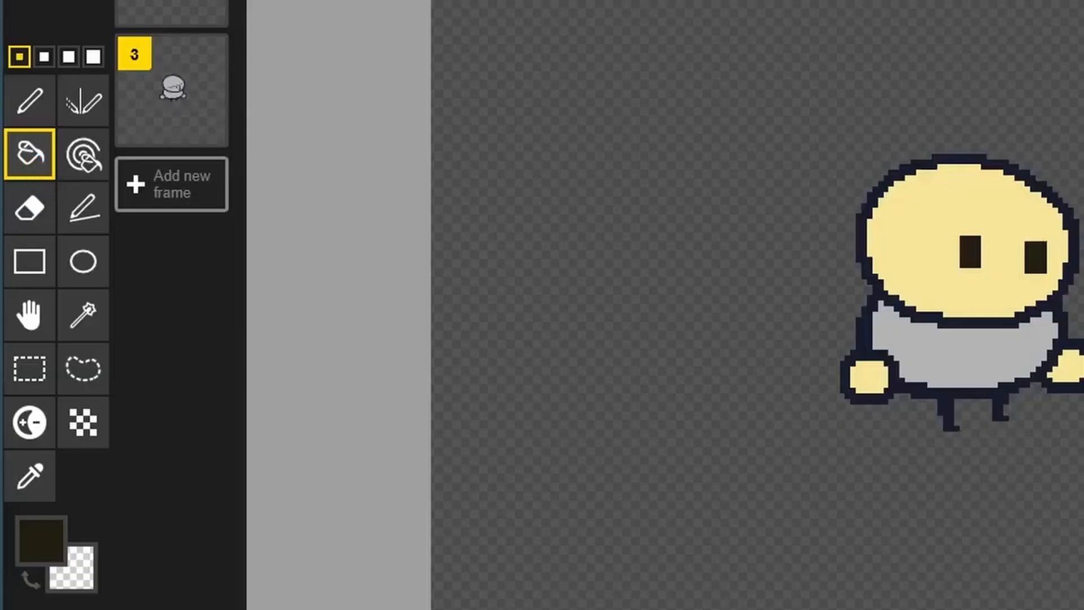
Draw a hood outline around the face and head in frame 1, using the dark outline colour picked from the character
{"action": "key", "text": "p"}
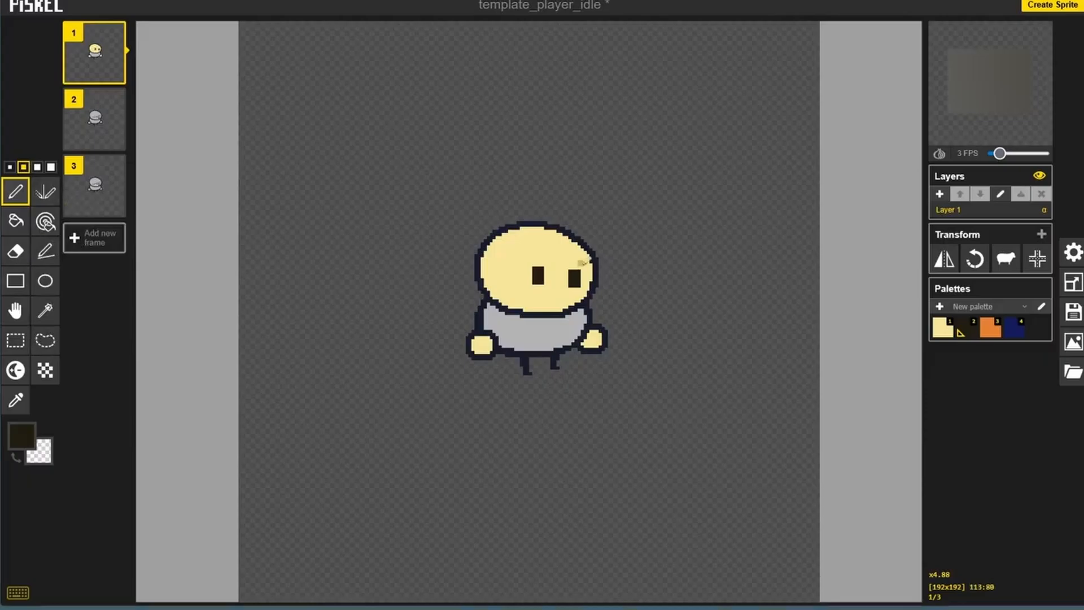
{"action": "key", "text": "o"}
{"action": "left_click", "coordinate": [581, 246]}
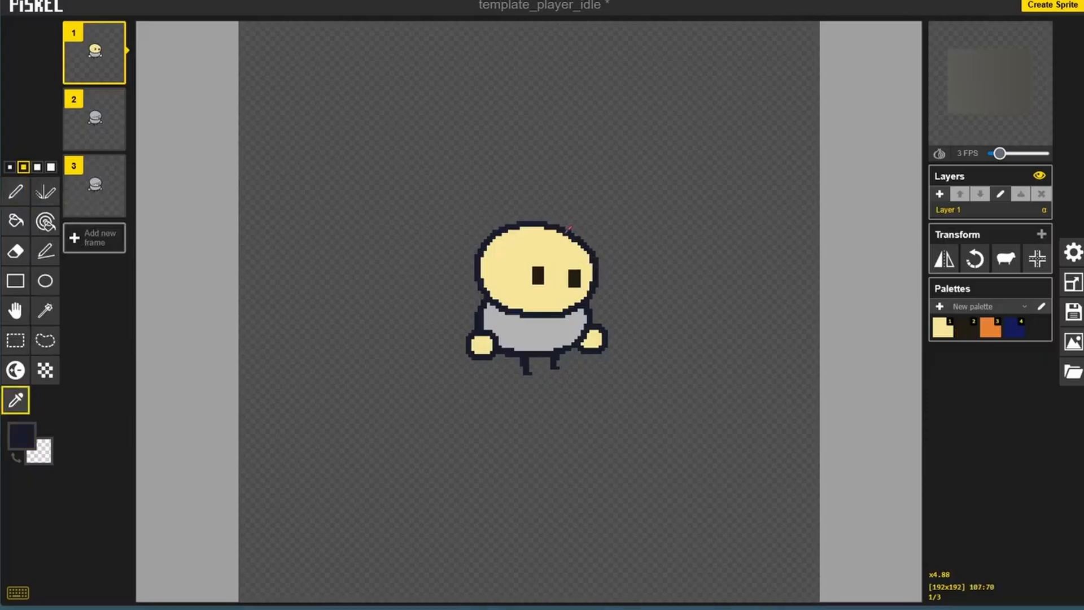
{"action": "left_click", "coordinate": [19, 183]}
{"action": "left_click_drag", "start_coordinate": [592, 265], "coordinate": [587, 276]}
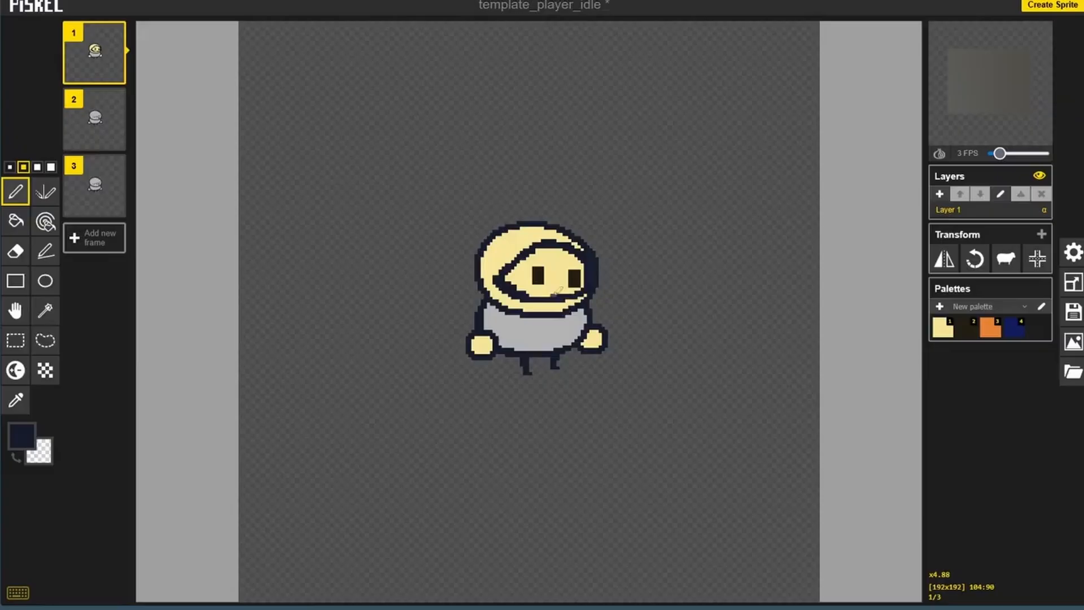
{"action": "mouse_move", "coordinate": [593, 248]}
{"action": "left_mouse_down"}
{"action": "mouse_move", "coordinate": [571, 217]}
{"action": "mouse_move", "coordinate": [464, 232]}
{"action": "mouse_move", "coordinate": [447, 281]}
{"action": "left_mouse_up"}
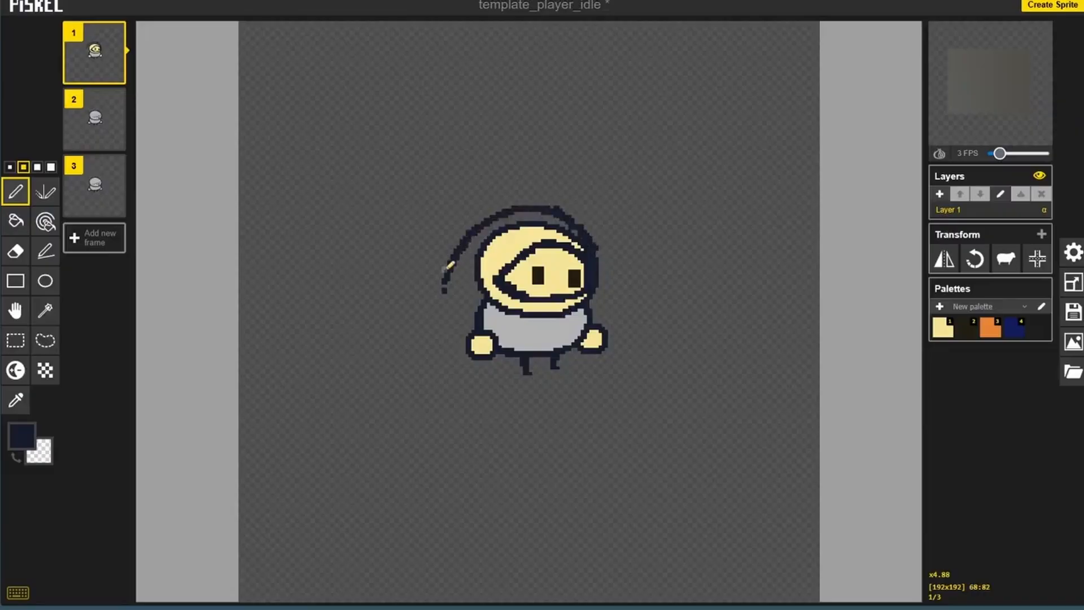
{"action": "mouse_move", "coordinate": [38, 263]}
{"action": "left_mouse_down"}
{"action": "mouse_move", "coordinate": [15, 367]}
{"action": "mouse_move", "coordinate": [261, 344]}
{"action": "mouse_move", "coordinate": [246, 324]}
{"action": "mouse_move", "coordinate": [106, 338]}
{"action": "mouse_move", "coordinate": [23, 366]}
{"action": "left_mouse_up"}
{"action": "key", "text": "ctrl+z"}
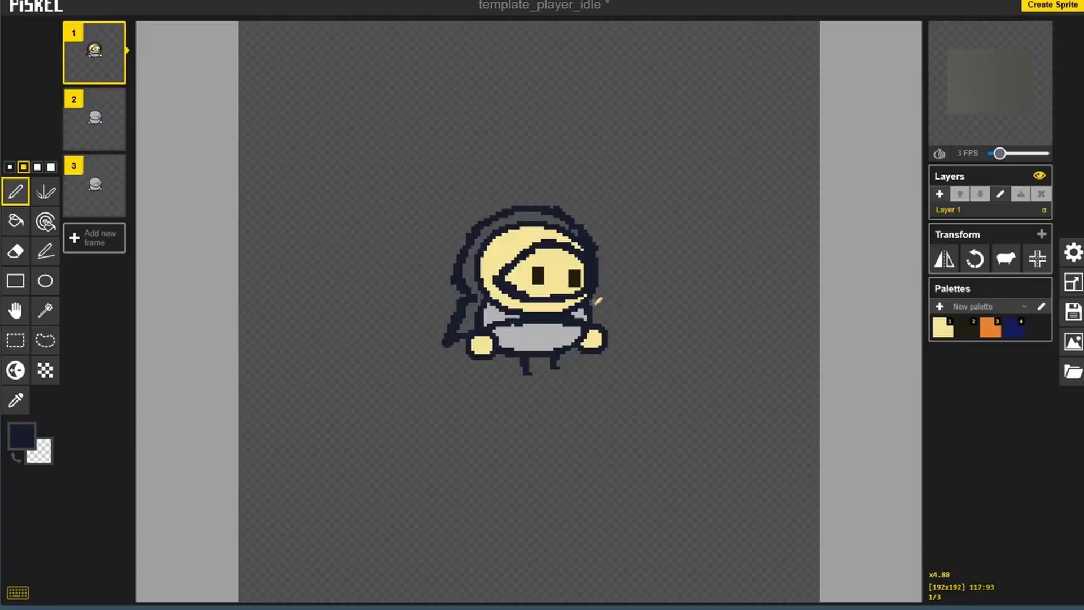
Erase the original head outline inside the hood and complete the buckle on the belt
{"action": "left_click", "coordinate": [17, 254]}
{"action": "left_click_drag", "start_coordinate": [489, 242], "coordinate": [547, 225]}
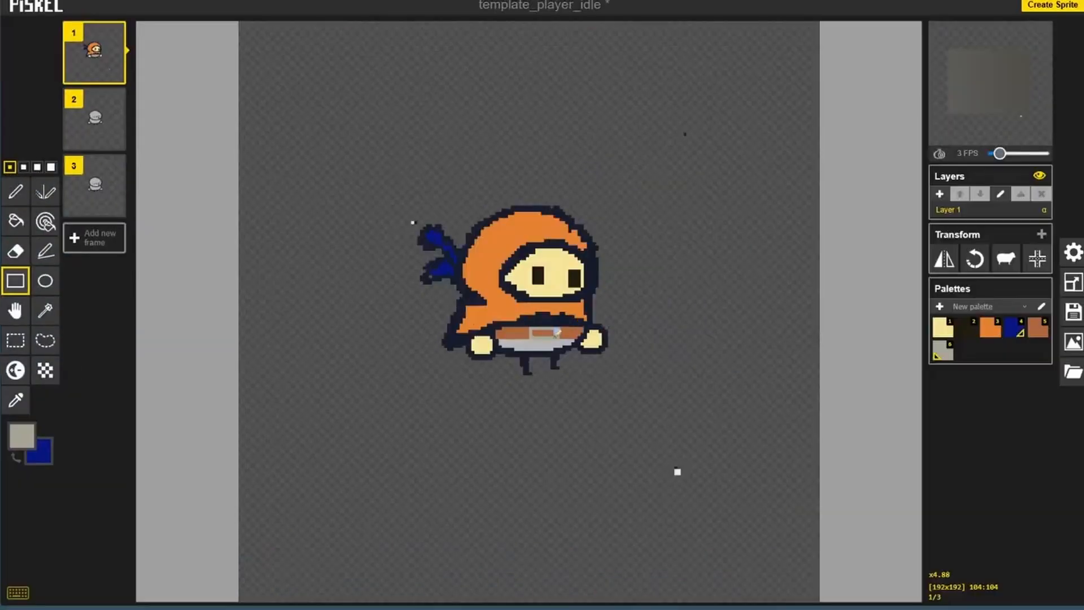
{"action": "left_click", "coordinate": [23, 201]}
{"action": "left_click", "coordinate": [532, 331]}
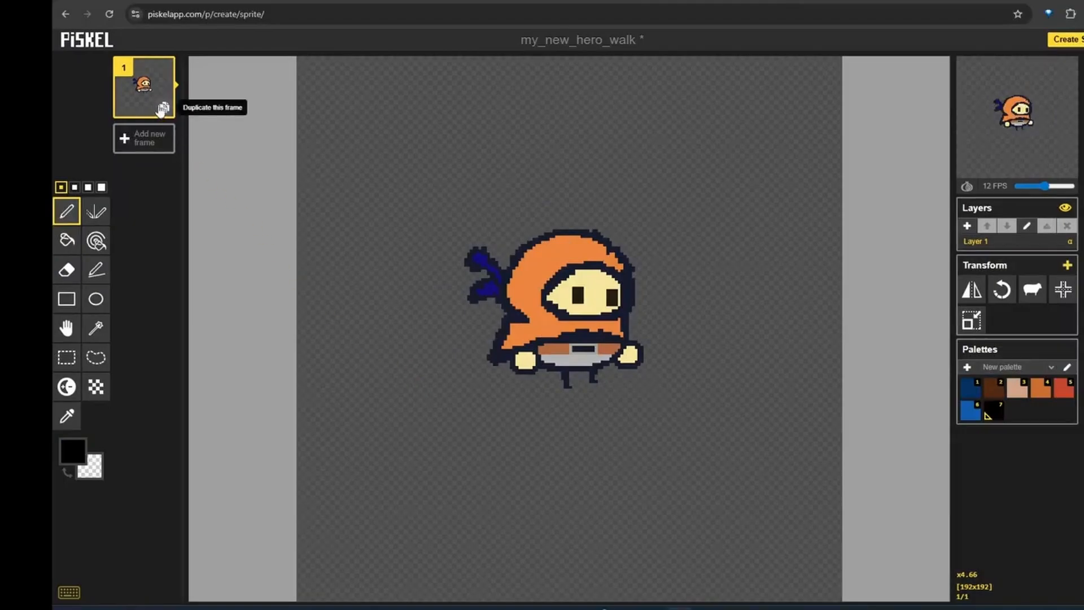
Duplicate the hooded hero frame and turn on onion skin
{"action": "left_click", "coordinate": [163, 110]}
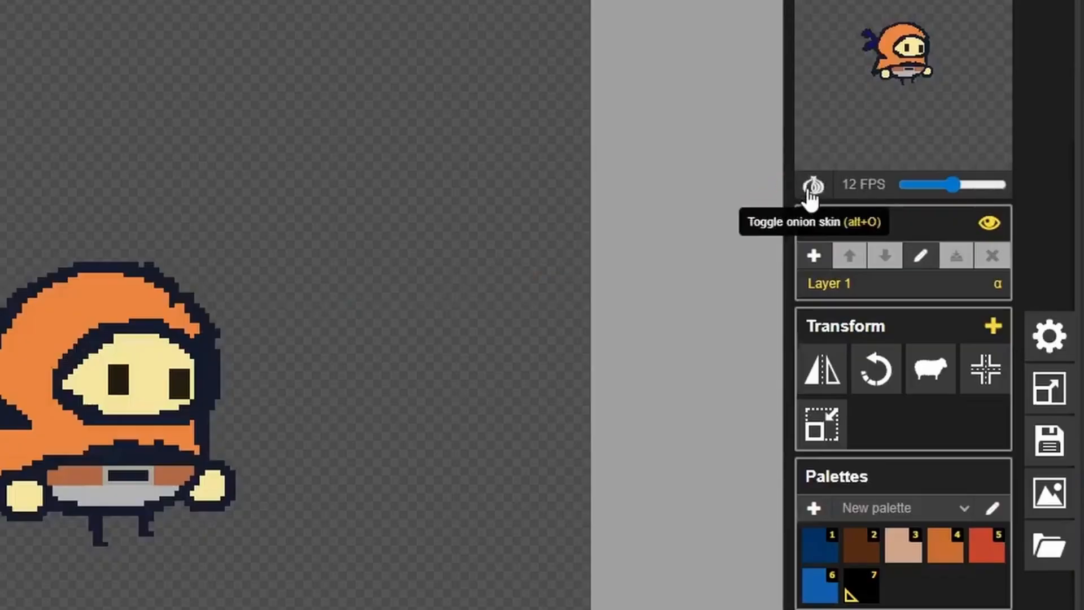
{"action": "left_click", "coordinate": [966, 190]}
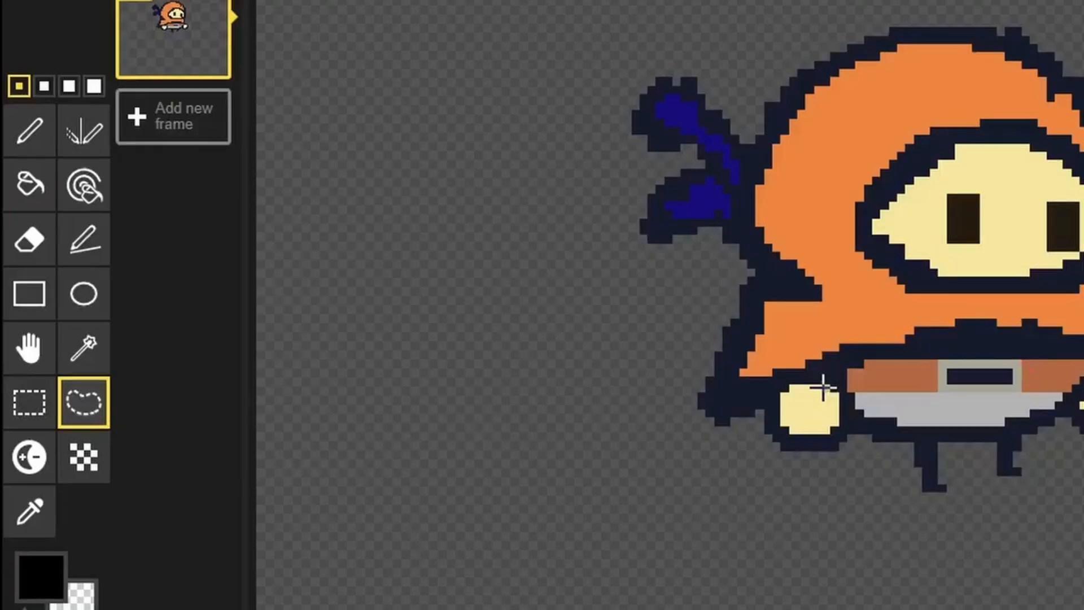
Lasso each of the hero's hands in frame 1 and move both slightly upward
{"action": "mouse_move", "coordinate": [656, 396]}
{"action": "left_mouse_down"}
{"action": "mouse_move", "coordinate": [618, 433]}
{"action": "mouse_move", "coordinate": [602, 490]}
{"action": "mouse_move", "coordinate": [687, 409]}
{"action": "mouse_move", "coordinate": [646, 409]}
{"action": "mouse_move", "coordinate": [655, 411]}
{"action": "left_mouse_up"}
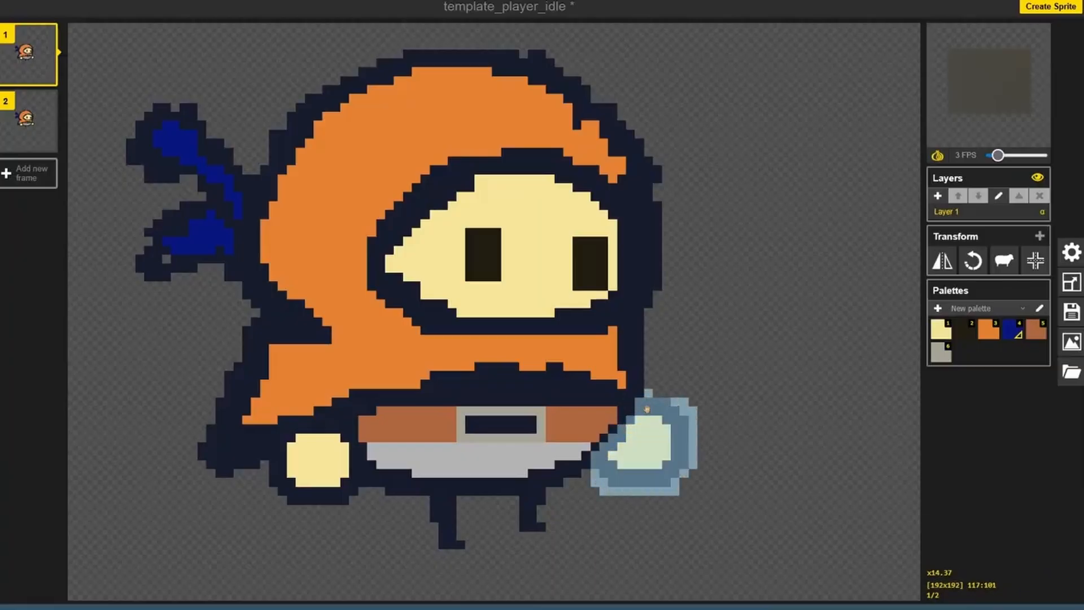
{"action": "key", "text": "ctrl+x"}
{"action": "key", "text": "ctrl+v"}
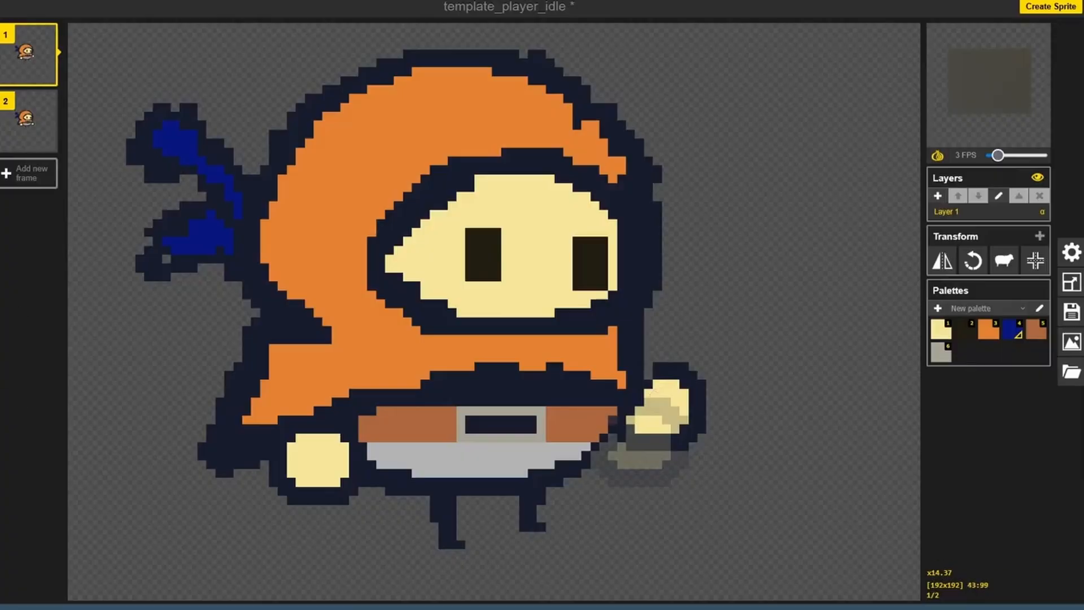
{"action": "mouse_move", "coordinate": [333, 421]}
{"action": "left_mouse_down"}
{"action": "mouse_move", "coordinate": [270, 457]}
{"action": "mouse_move", "coordinate": [329, 506]}
{"action": "mouse_move", "coordinate": [367, 439]}
{"action": "mouse_move", "coordinate": [308, 426]}
{"action": "left_mouse_up"}
{"action": "key", "text": "ctrl+x"}
{"action": "left_click_drag", "start_coordinate": [312, 469], "coordinate": [298, 432]}
{"action": "key", "text": "ctrl+v"}
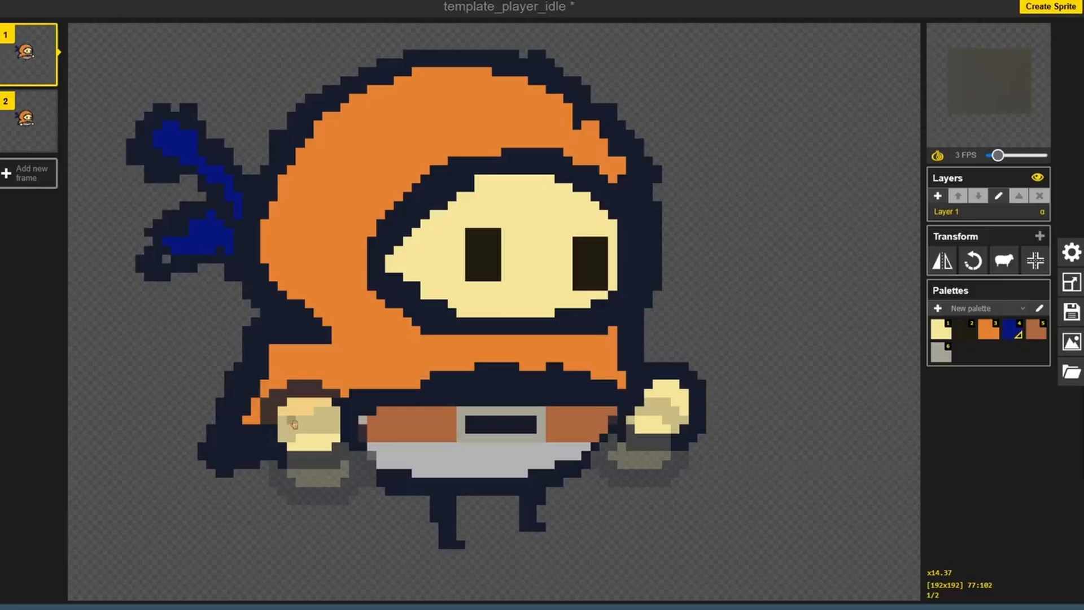
Redraw both legs in frame 1 with the feet spread further apart for a walking pose
{"action": "mouse_move", "coordinate": [426, 500]}
{"action": "left_mouse_down"}
{"action": "mouse_move", "coordinate": [463, 542]}
{"action": "mouse_move", "coordinate": [458, 492]}
{"action": "mouse_move", "coordinate": [416, 511]}
{"action": "mouse_move", "coordinate": [412, 541]}
{"action": "left_mouse_up"}
{"action": "key", "text": "ctrl+z"}
{"action": "key", "text": "Return"}
{"action": "key", "text": "ctrl+z"}
{"action": "left_click", "coordinate": [2, 281]}
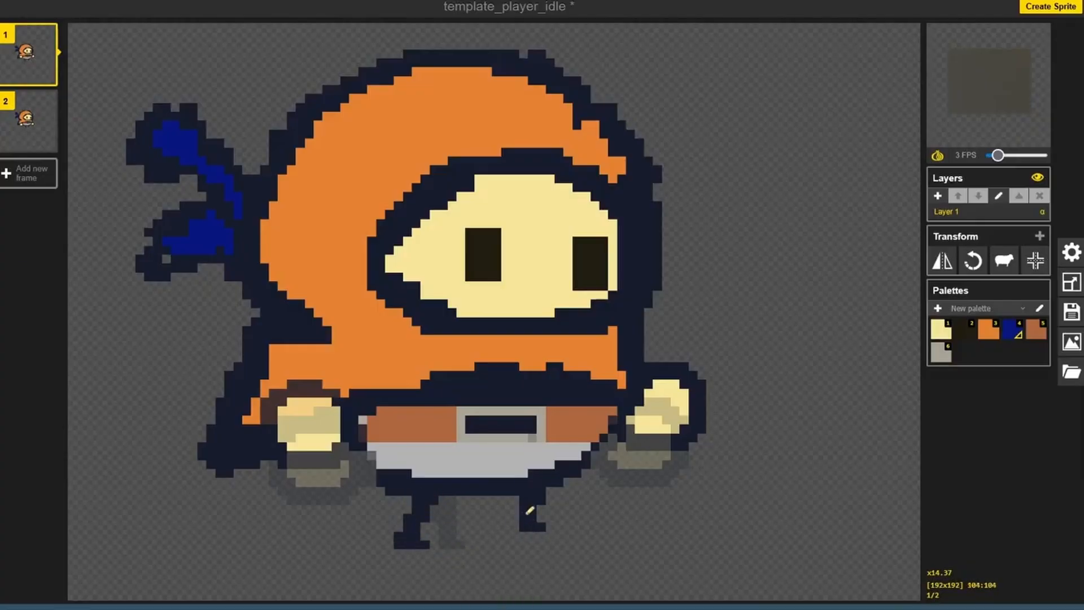
{"action": "key", "text": "ctrl+z"}
{"action": "key", "text": "ctrl+y"}
{"action": "mouse_move", "coordinate": [524, 527]}
{"action": "left_mouse_down"}
{"action": "mouse_move", "coordinate": [516, 503]}
{"action": "mouse_move", "coordinate": [561, 536]}
{"action": "mouse_move", "coordinate": [536, 533]}
{"action": "left_mouse_up"}
Fill the reshaped upper headband tail with dark blue, then erase and rework the lower tail
{"action": "left_click", "coordinate": [1009, 323]}
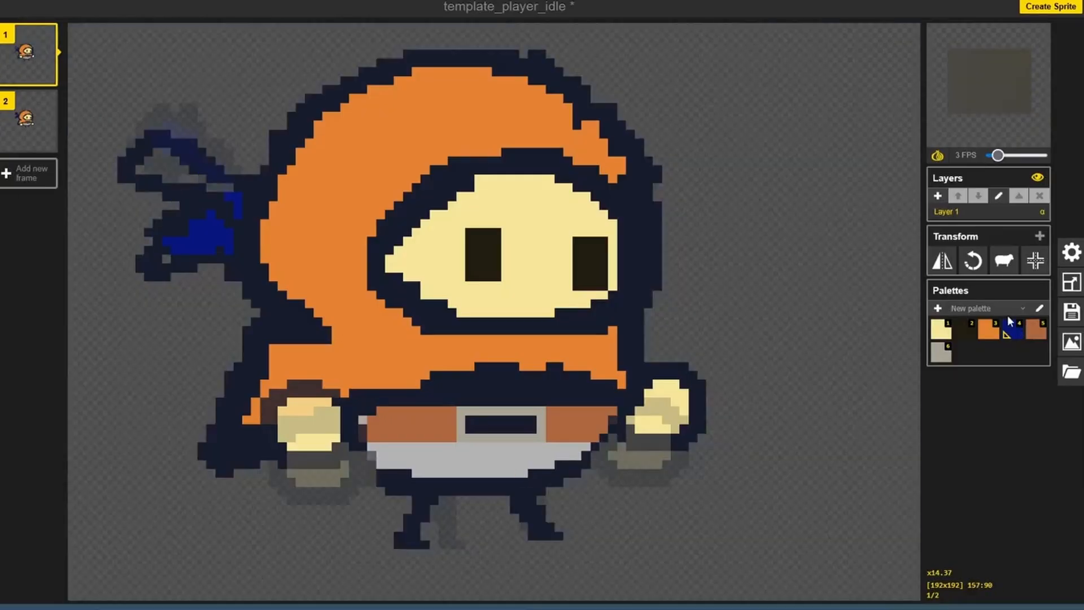
{"action": "left_click", "coordinate": [159, 164]}
{"action": "left_click", "coordinate": [209, 178]}
{"action": "left_click", "coordinate": [229, 364]}
{"action": "key", "text": "ctrl+z"}
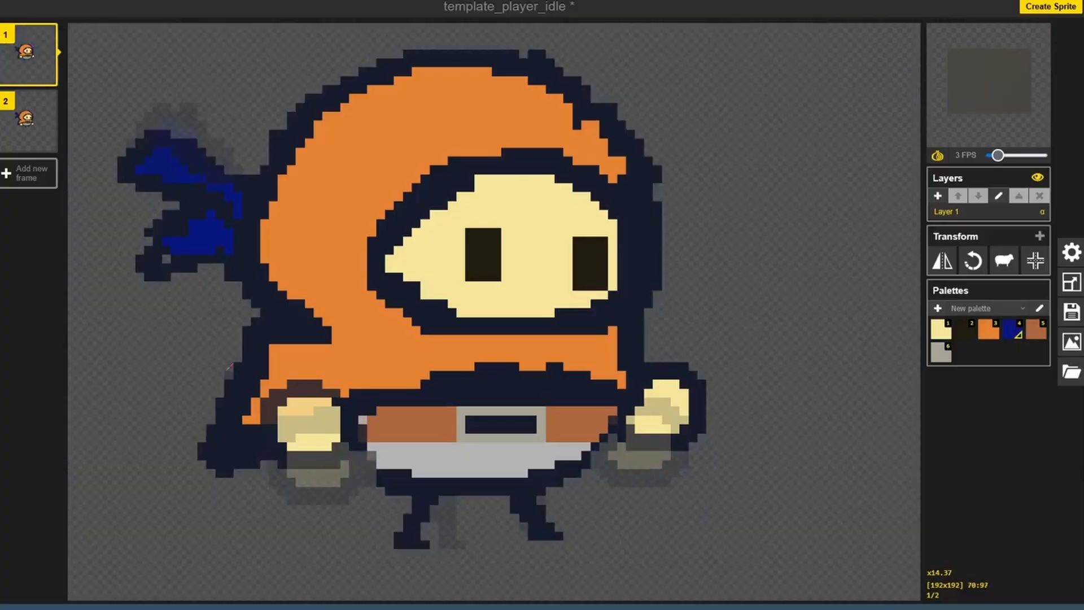
{"action": "mouse_move", "coordinate": [223, 212]}
{"action": "left_mouse_down"}
{"action": "mouse_move", "coordinate": [170, 273]}
{"action": "mouse_move", "coordinate": [141, 275]}
{"action": "left_mouse_up"}
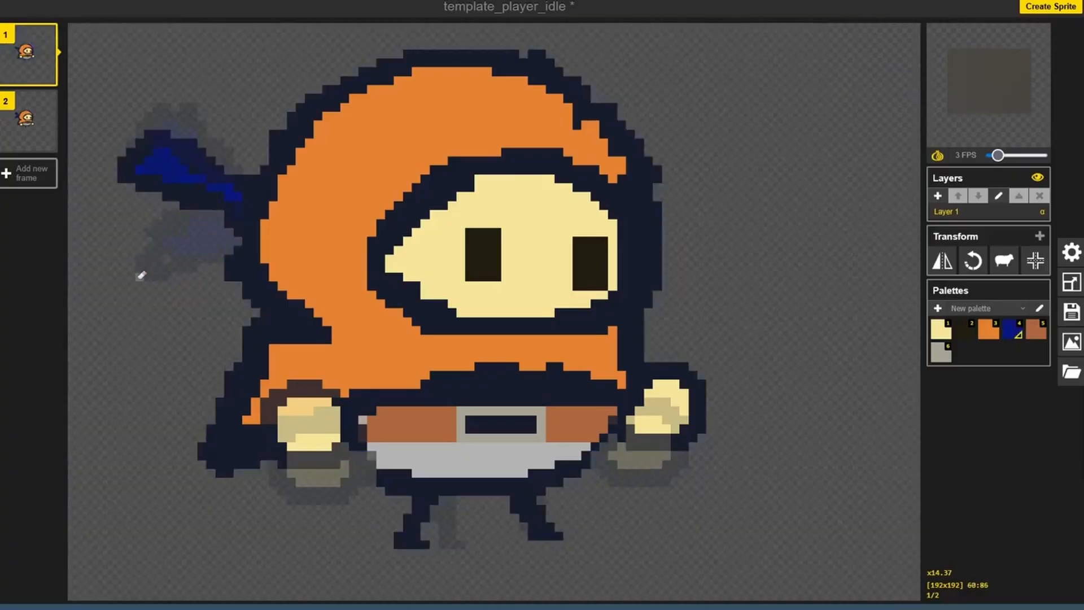
{"action": "left_click", "coordinate": [27, 121]}
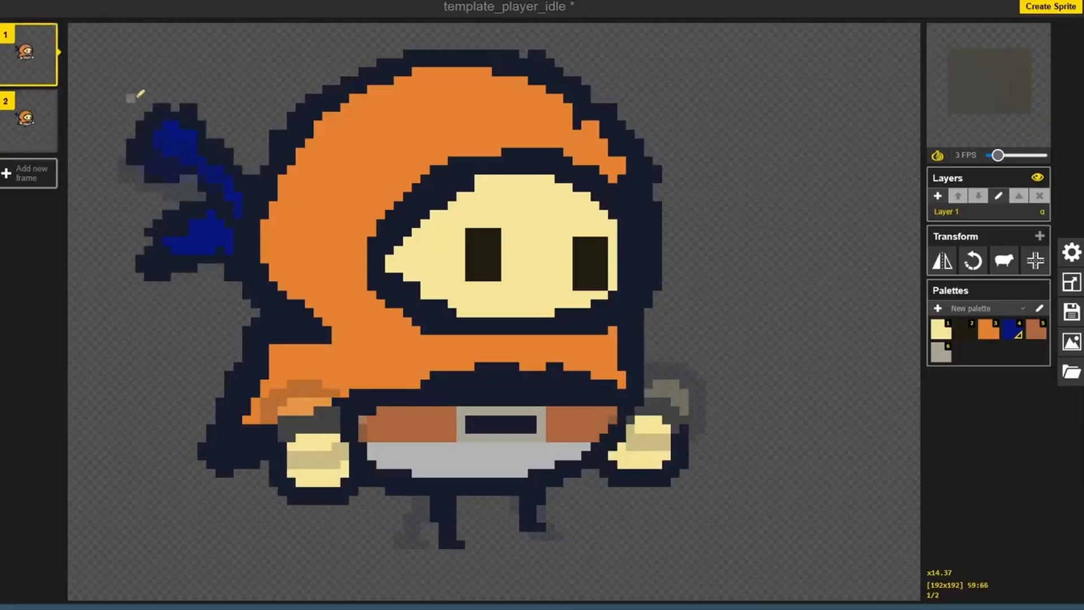
{"action": "mouse_move", "coordinate": [225, 242]}
{"action": "left_mouse_down"}
{"action": "mouse_move", "coordinate": [164, 241]}
{"action": "mouse_move", "coordinate": [121, 218]}
{"action": "mouse_move", "coordinate": [223, 213]}
{"action": "mouse_move", "coordinate": [199, 260]}
{"action": "left_mouse_up"}
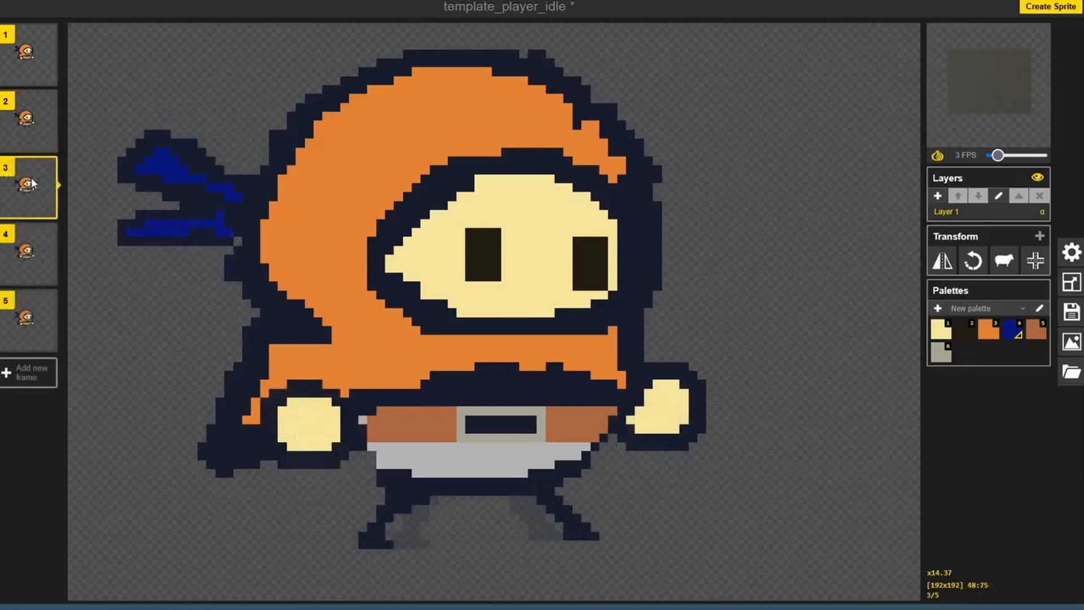
In frame 2, shift the head and headband up and backward, and paint over the gap left at the neck
{"action": "left_click", "coordinate": [27, 118]}
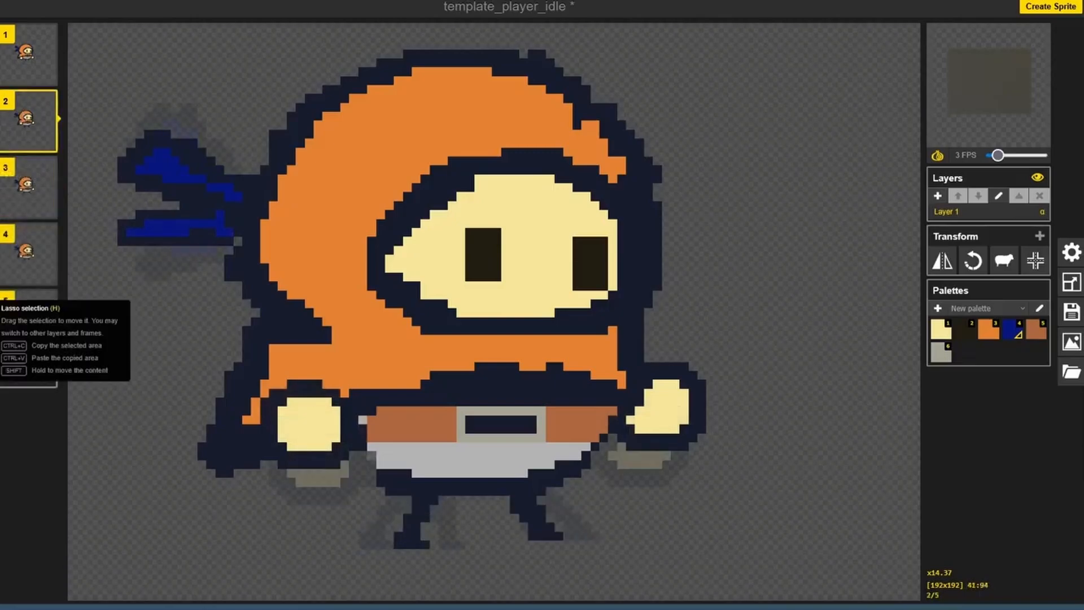
{"action": "mouse_move", "coordinate": [399, 53]}
{"action": "left_mouse_down"}
{"action": "mouse_move", "coordinate": [257, 162]}
{"action": "mouse_move", "coordinate": [116, 189]}
{"action": "mouse_move", "coordinate": [248, 283]}
{"action": "mouse_move", "coordinate": [542, 337]}
{"action": "mouse_move", "coordinate": [487, 52]}
{"action": "left_mouse_up"}
{"action": "left_click_drag", "start_coordinate": [487, 49], "coordinate": [398, 62]}
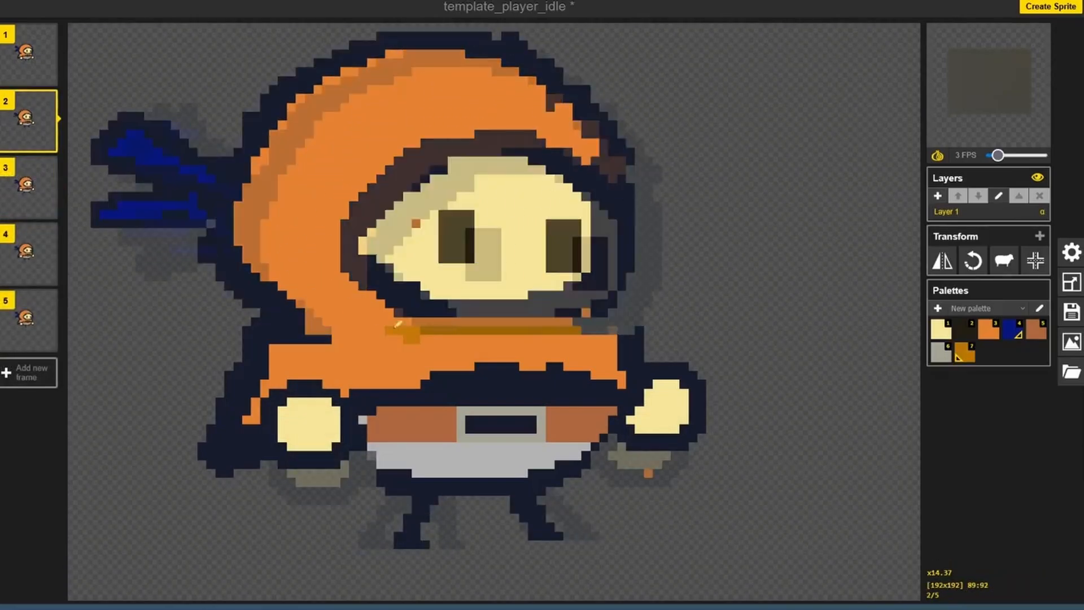
{"action": "left_click_drag", "start_coordinate": [569, 321], "coordinate": [595, 339]}
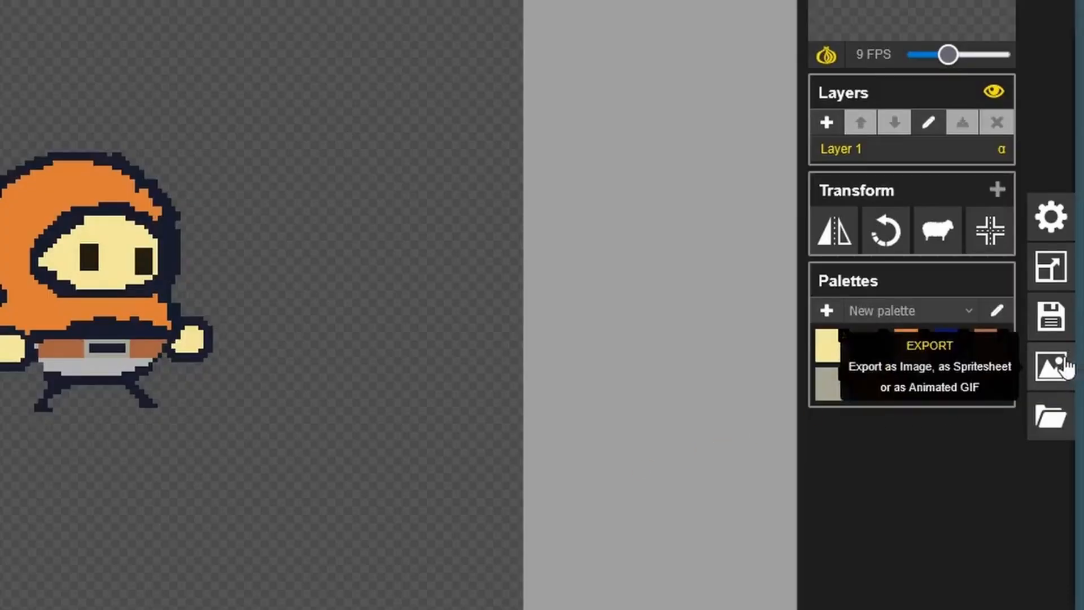
Export the animation as a PNG spritesheet laid out in 6 columns and 1 row, and download the file
{"action": "left_click", "coordinate": [1065, 366]}
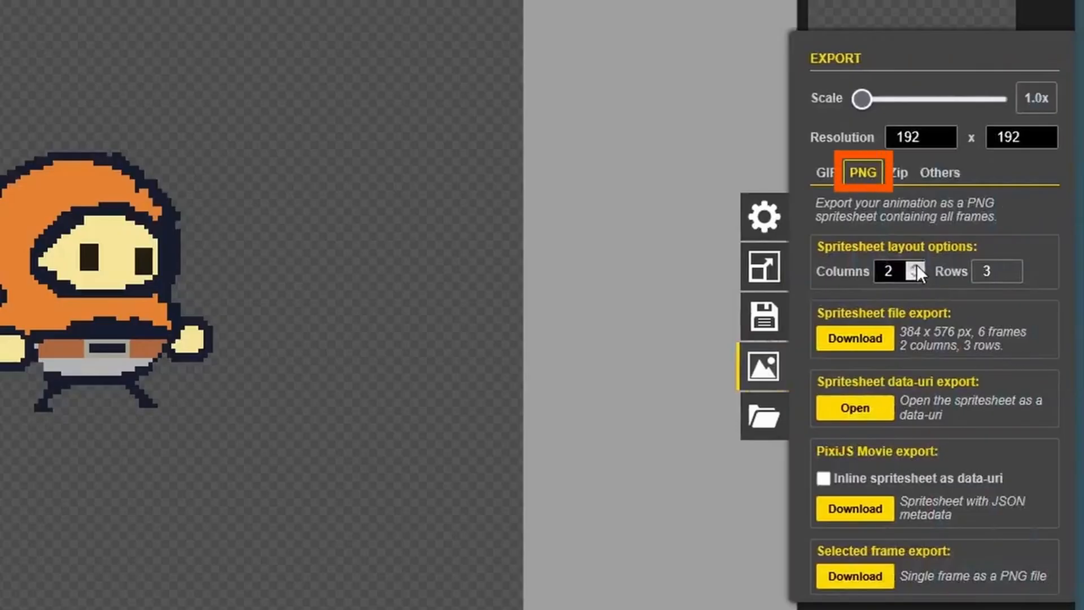
{"action": "left_click", "coordinate": [917, 266]}
{"action": "left_click", "coordinate": [916, 266]}
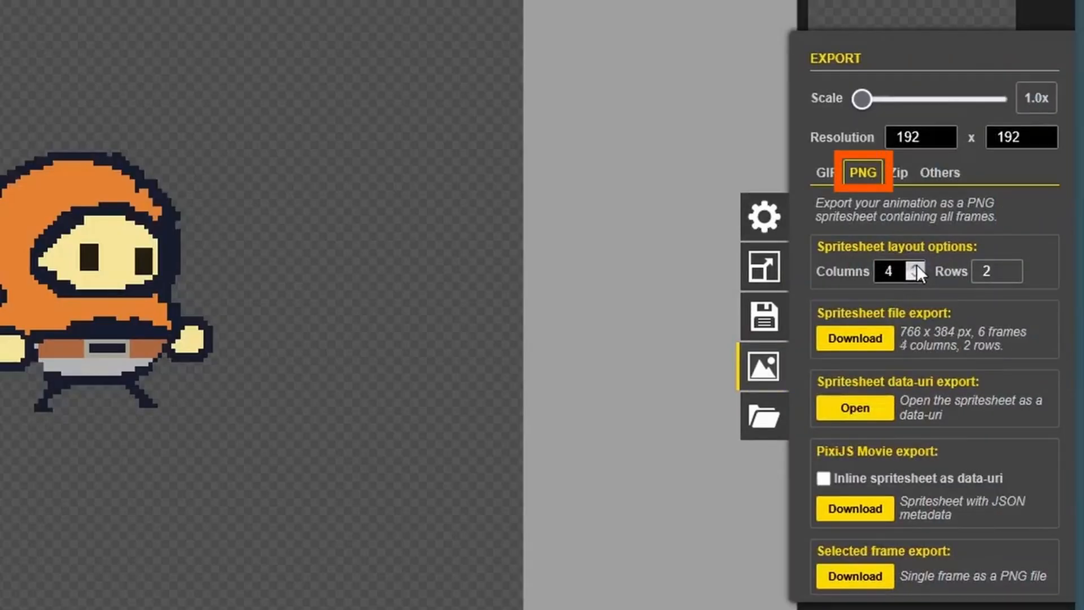
{"action": "left_click", "coordinate": [916, 266]}
{"action": "left_click", "coordinate": [916, 267]}
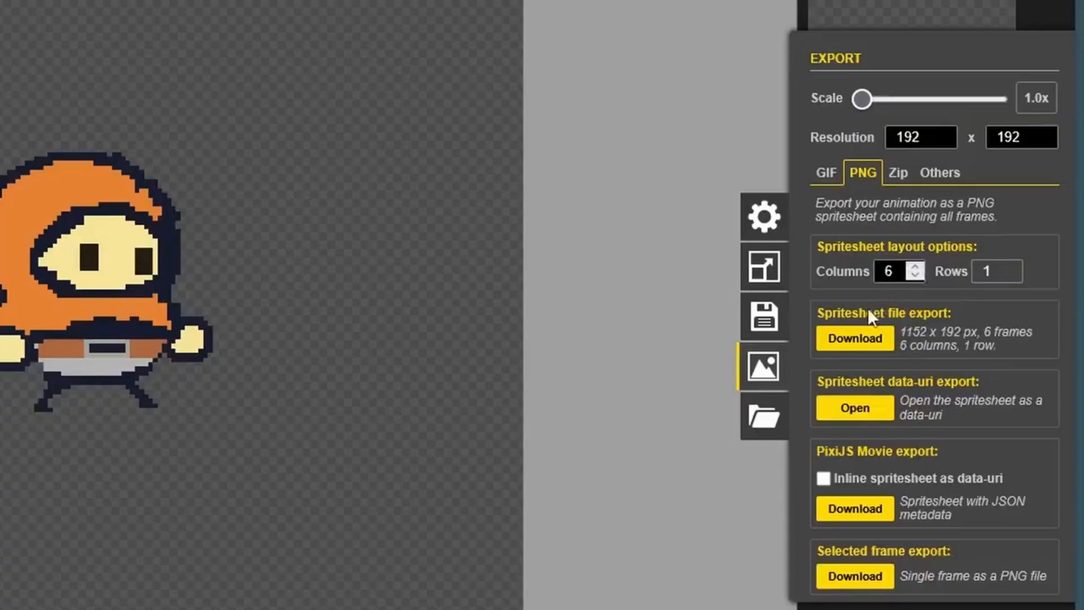
{"action": "left_click", "coordinate": [855, 339]}
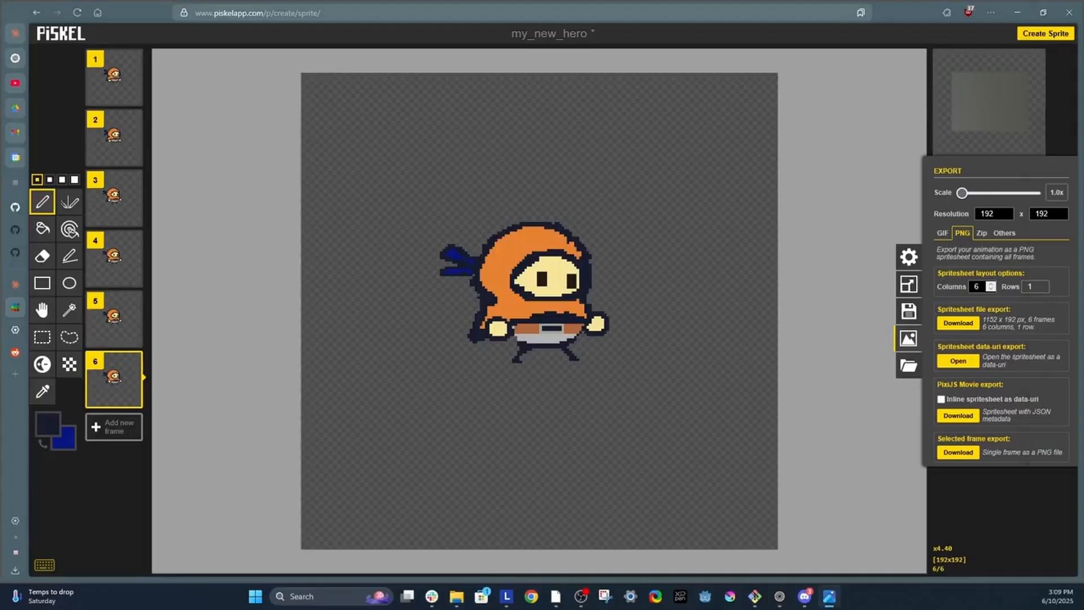
Switch to Godot and import the my_new_hero_walk.png spritesheet from the desktop into the myStoryQuest_player_components folder
{"action": "left_click_drag", "start_coordinate": [946, 38], "coordinate": [447, 89]}
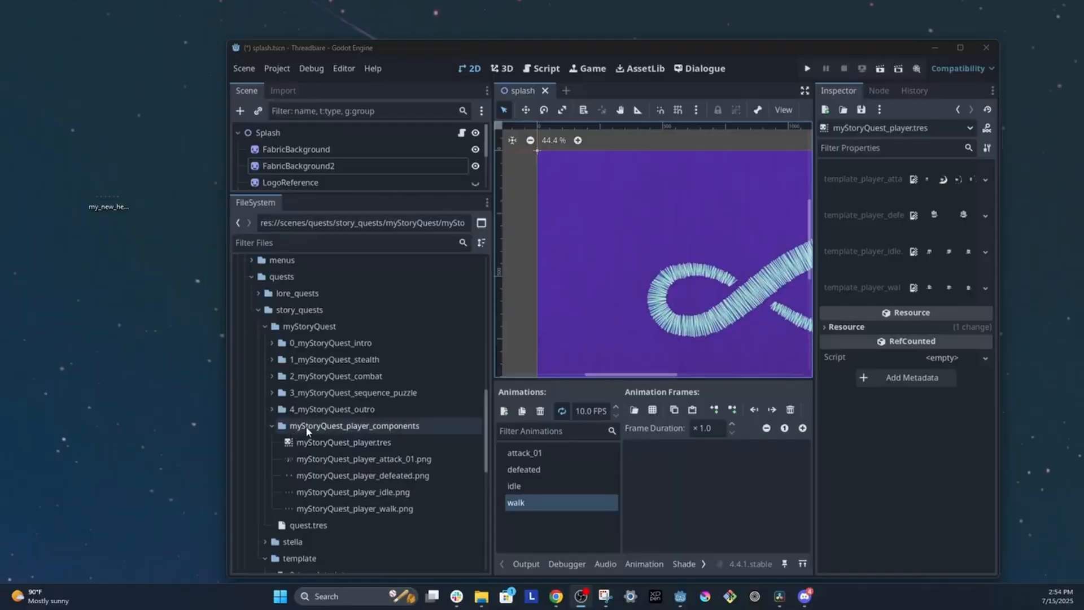
{"action": "left_click", "coordinate": [307, 430]}
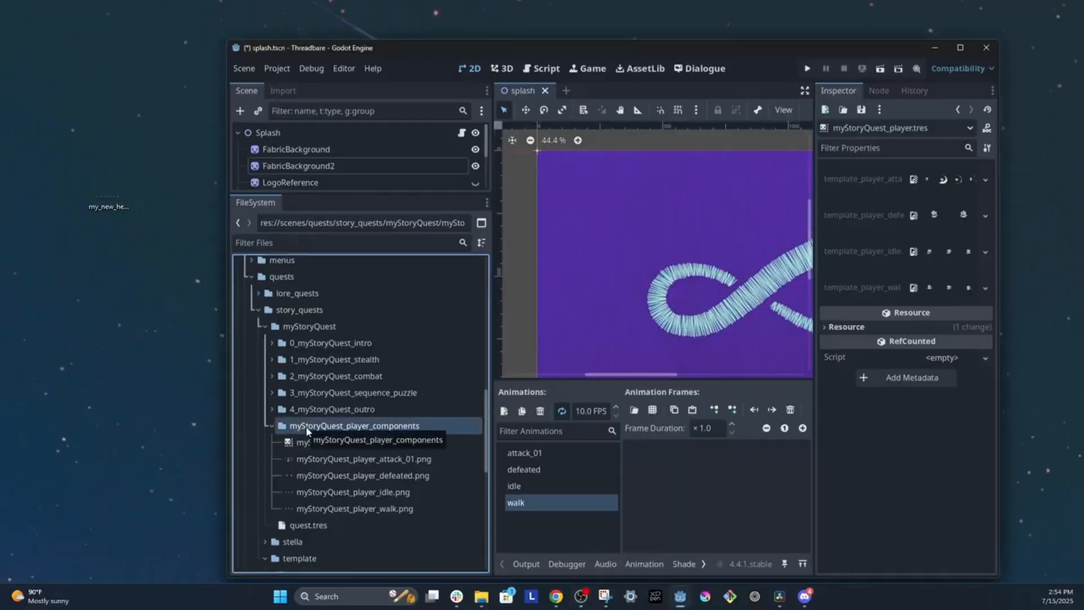
{"action": "left_click", "coordinate": [112, 209]}
{"action": "left_click_drag", "start_coordinate": [111, 209], "coordinate": [314, 431]}
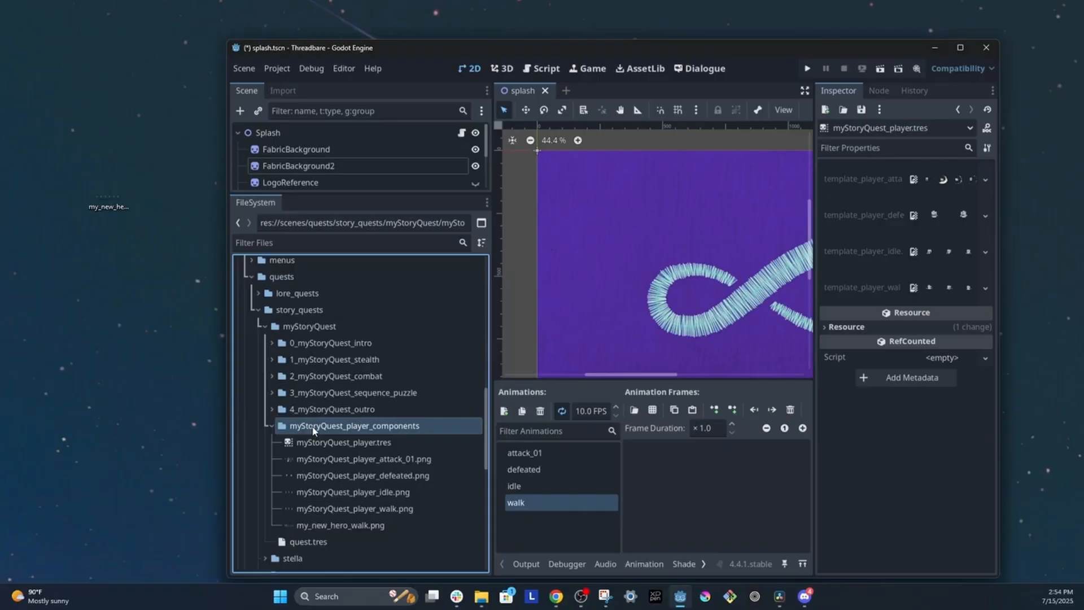
{"action": "left_click", "coordinate": [384, 528]}
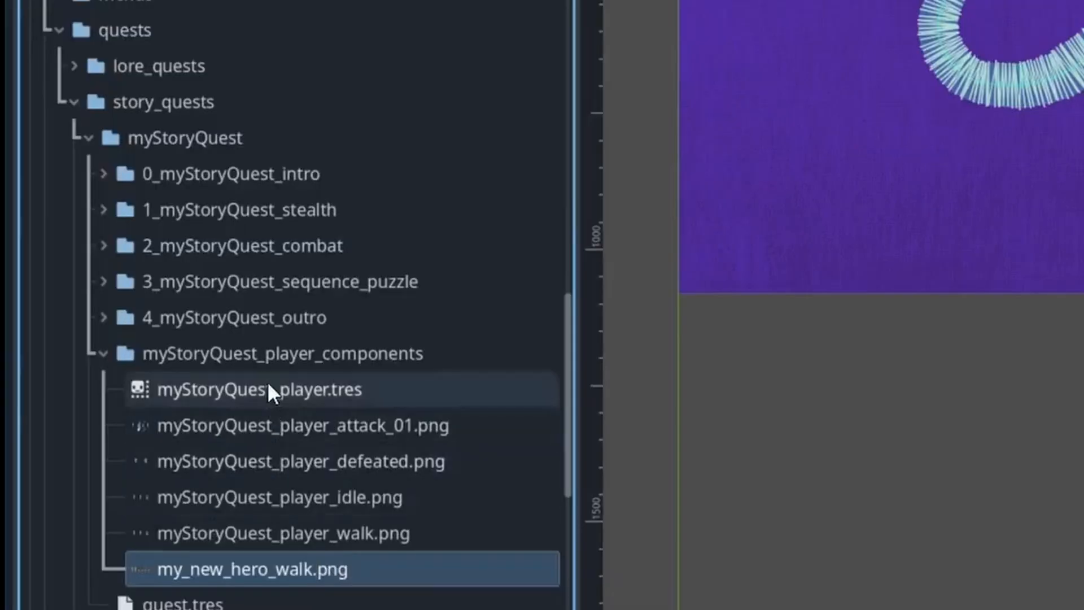
Open myStoryQuest_player.tres and look through the frames of its attack_01, defeated and idle animations
{"action": "left_click", "coordinate": [164, 358]}
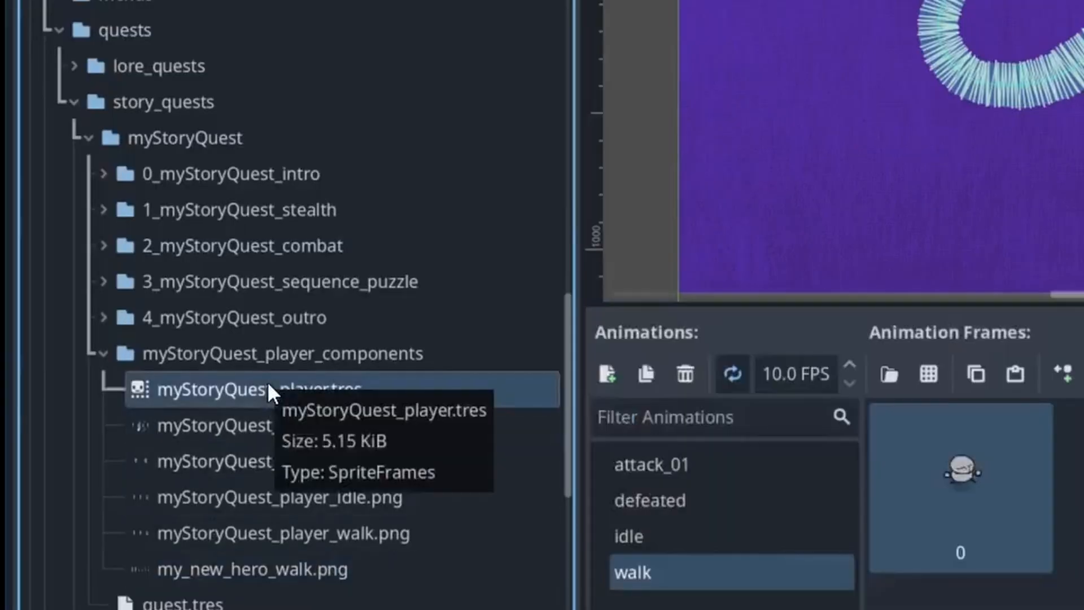
{"action": "left_click", "coordinate": [670, 473]}
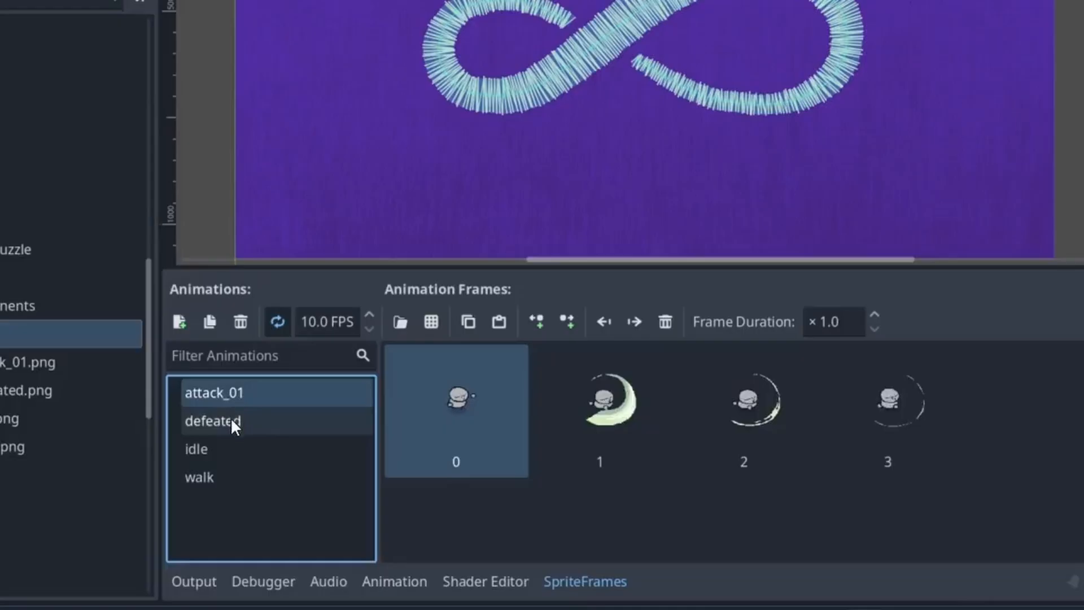
{"action": "left_click", "coordinate": [673, 509]}
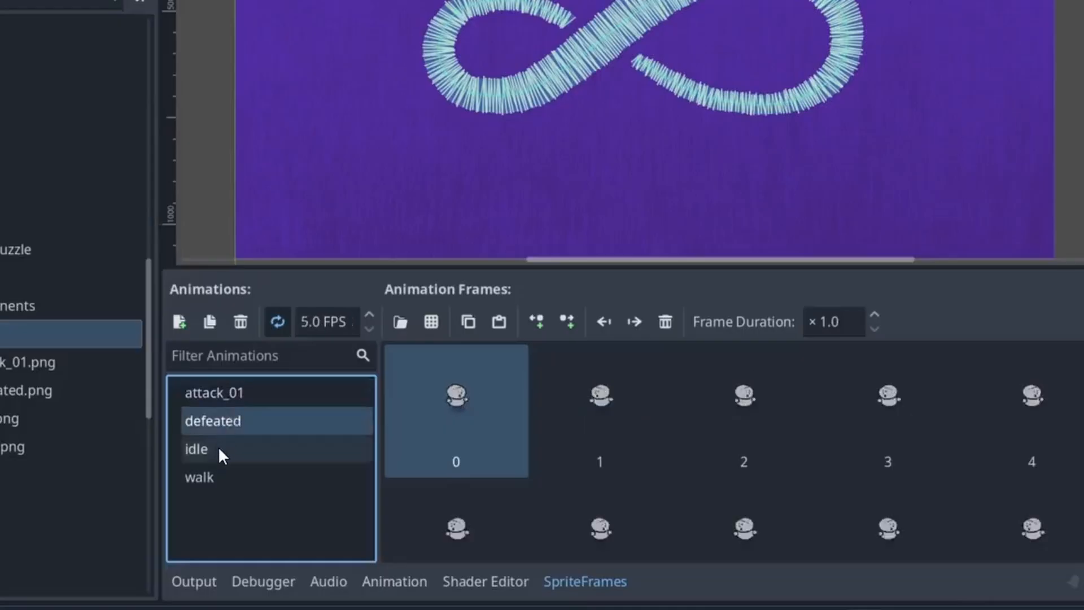
{"action": "left_click", "coordinate": [656, 537]}
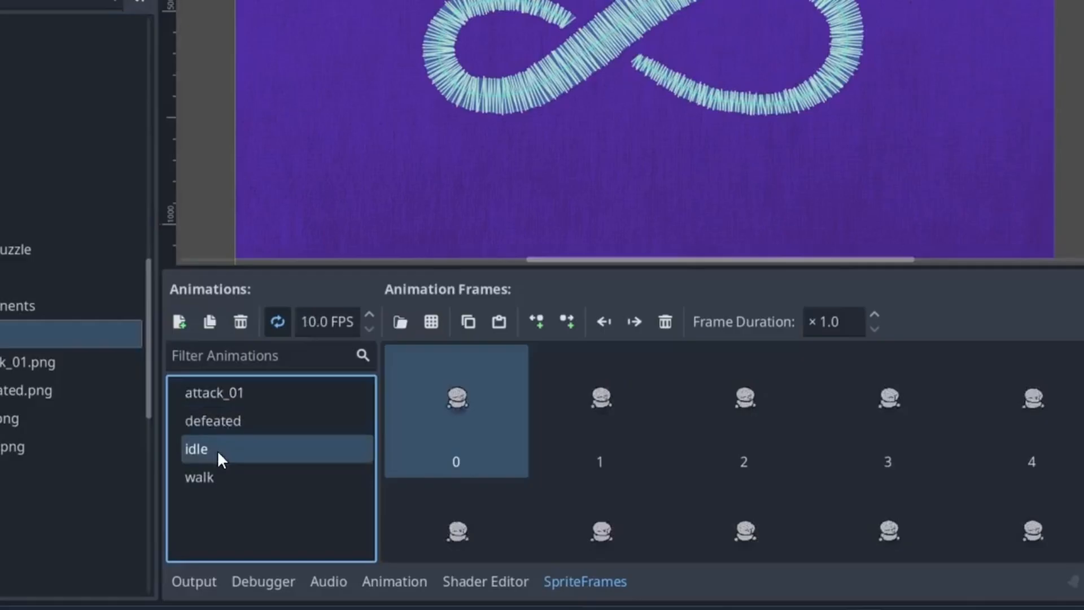
Delete all existing frames from the walk animation
{"action": "left_click", "coordinate": [213, 475]}
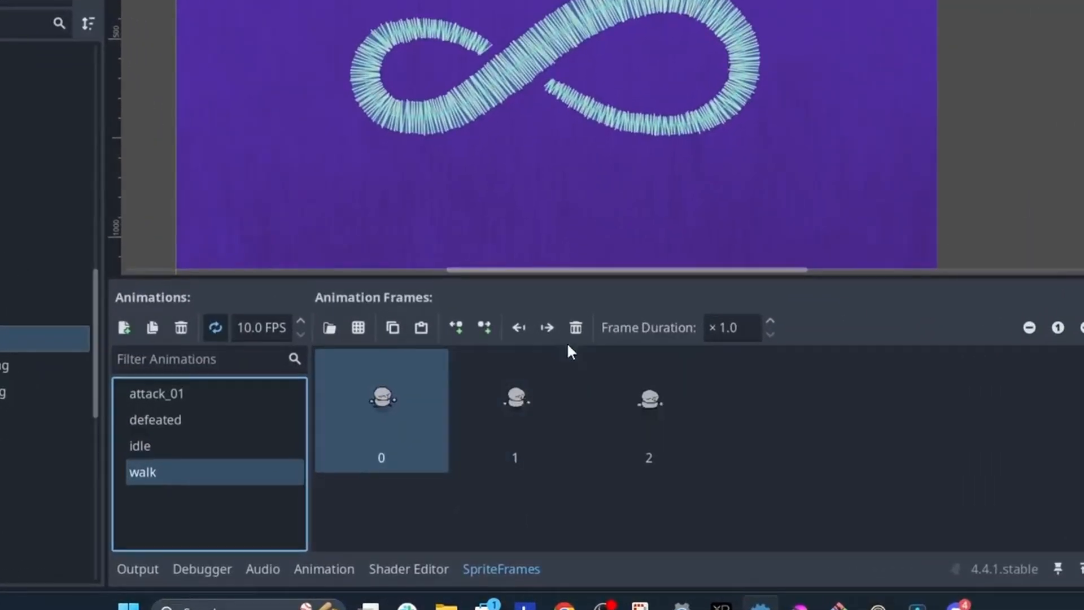
{"action": "left_click", "coordinate": [576, 326]}
{"action": "left_click", "coordinate": [575, 326]}
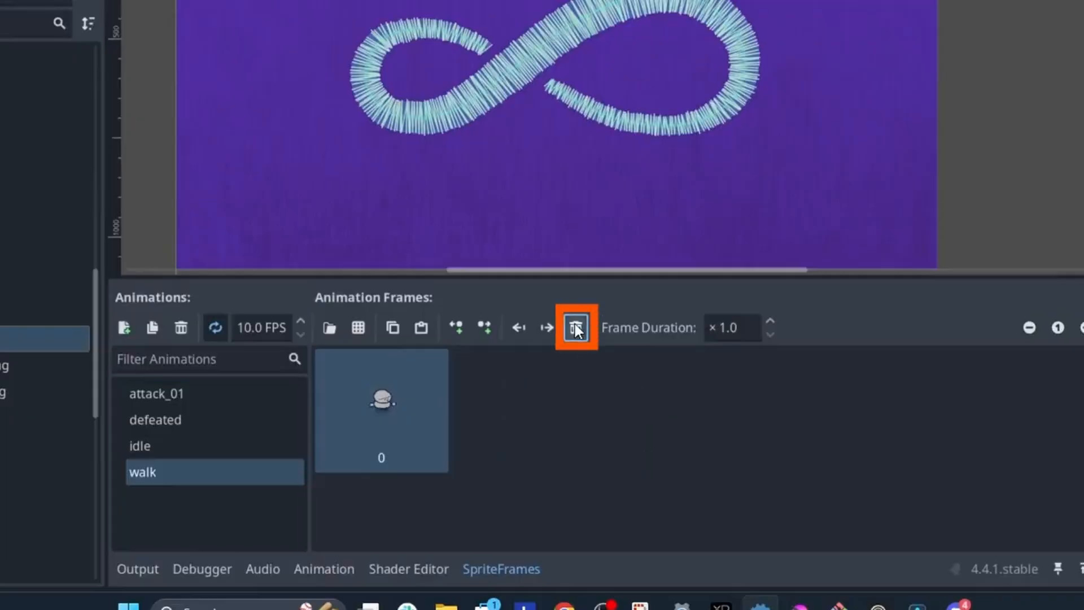
{"action": "left_click", "coordinate": [575, 326]}
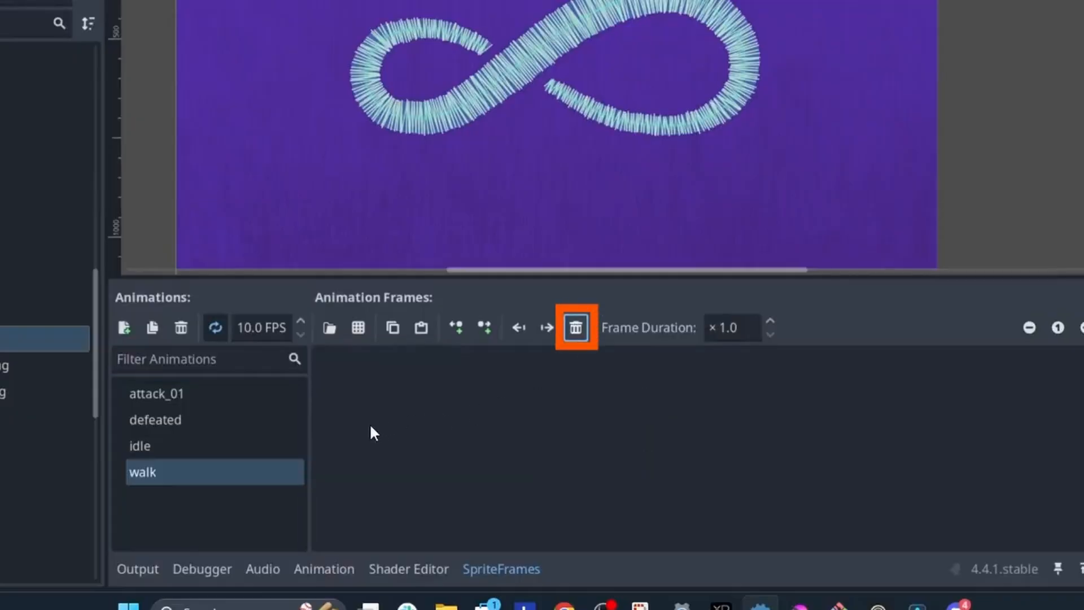
Load my_new_hero_walk.png from the myStoryQuest_player_components folder as the sprite sheet source for the walk animation
{"action": "left_click", "coordinate": [356, 331]}
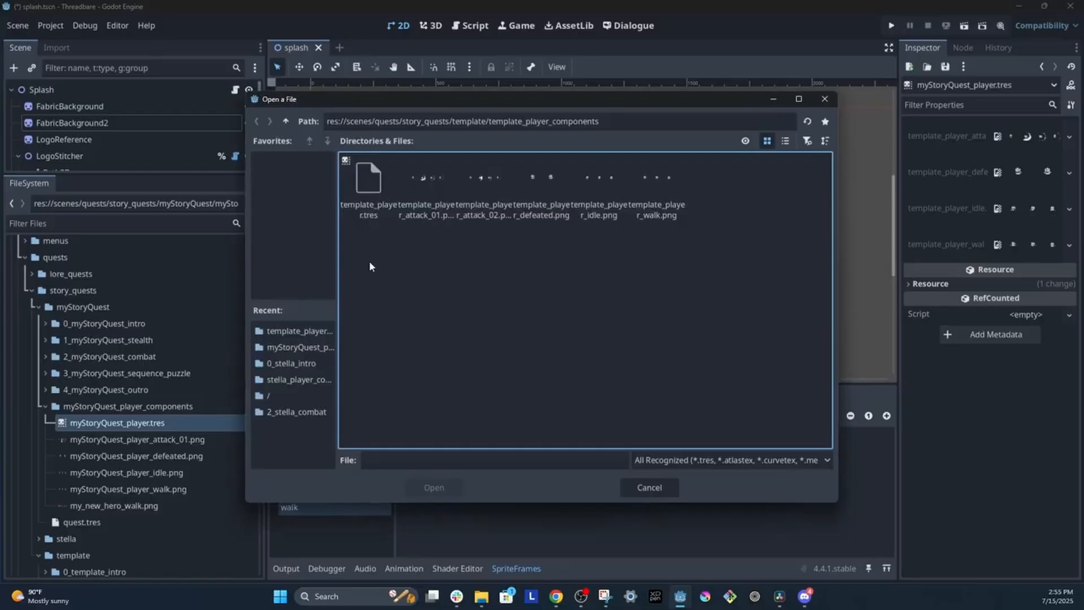
{"action": "left_click", "coordinate": [286, 121]}
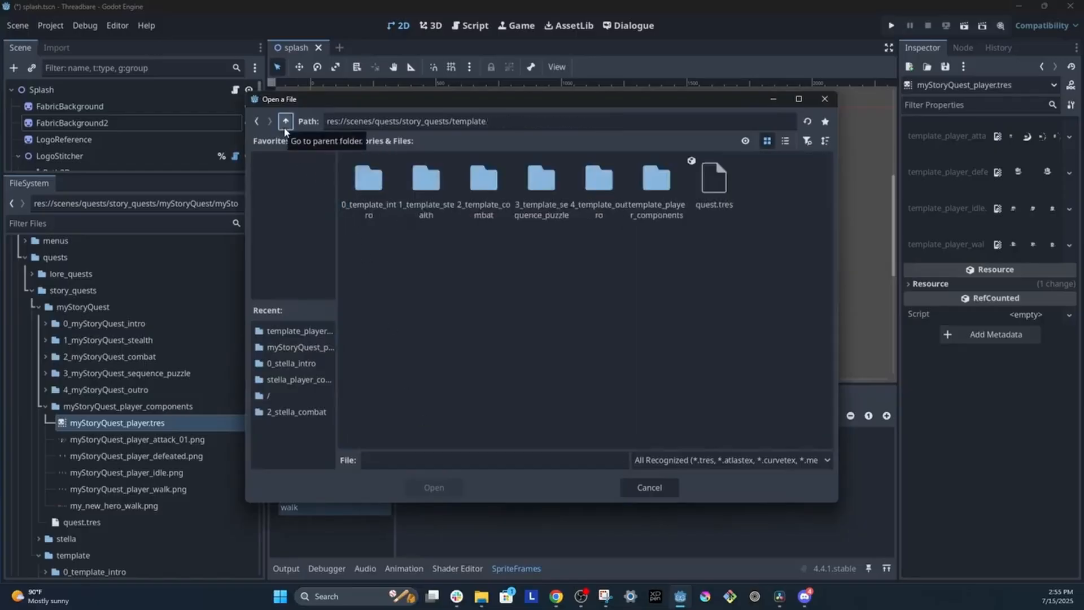
{"action": "left_click", "coordinate": [286, 120]}
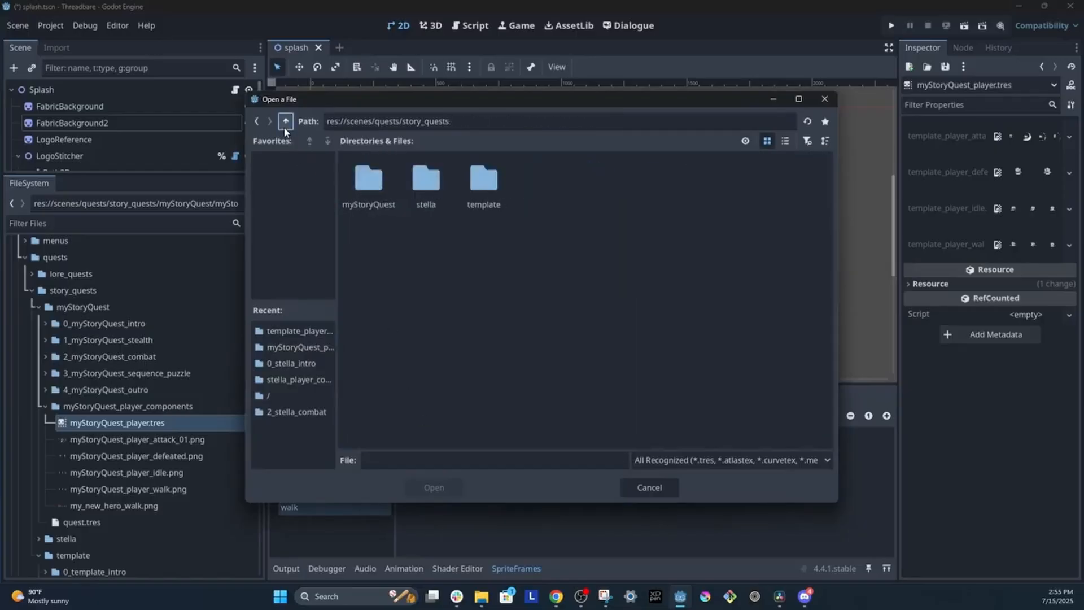
{"action": "double_click", "coordinate": [368, 203]}
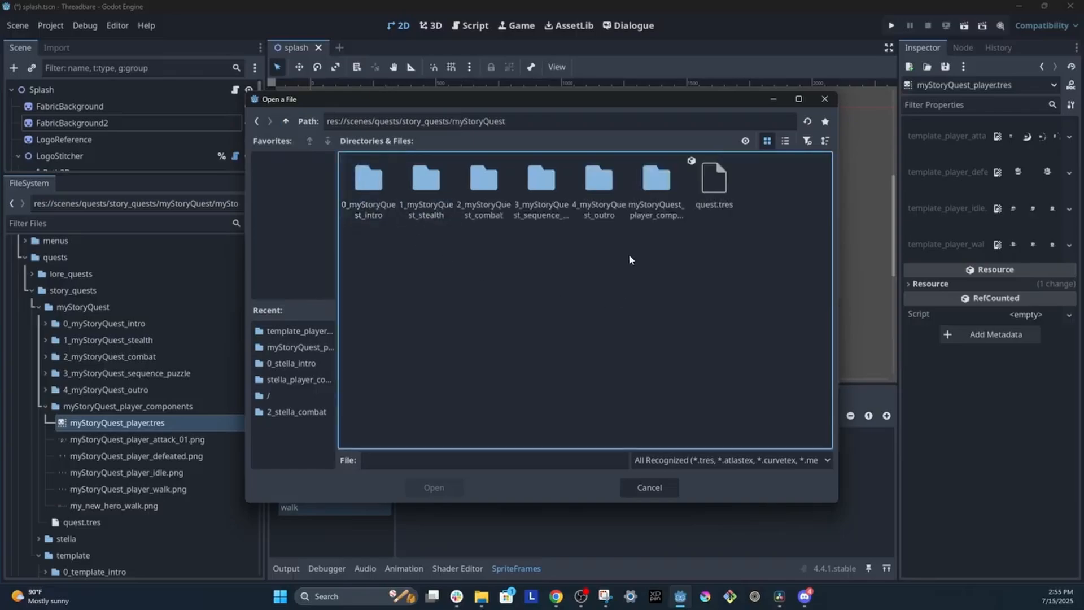
{"action": "double_click", "coordinate": [649, 219]}
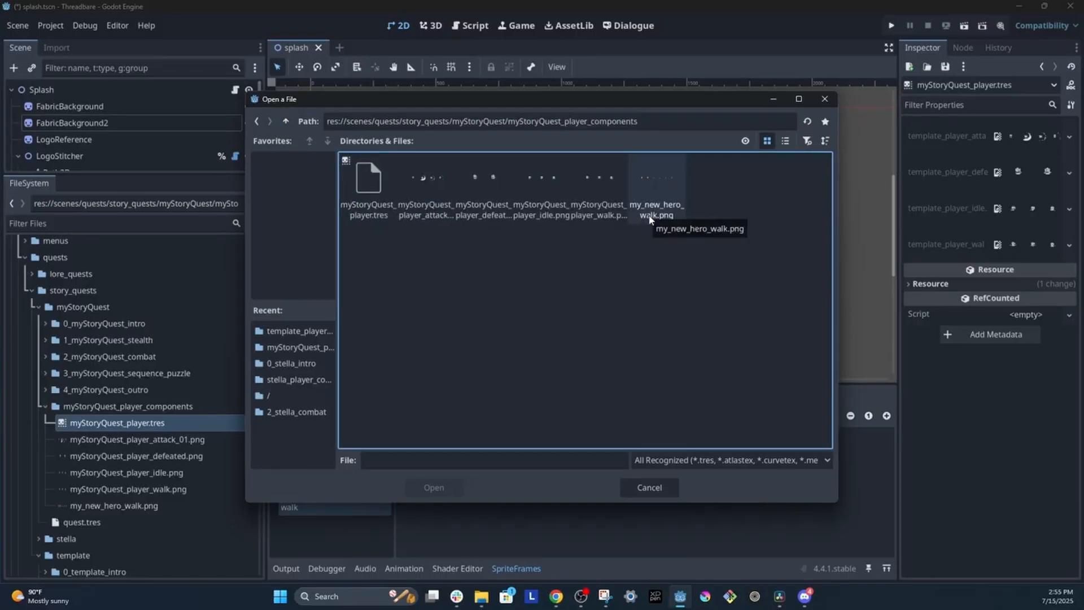
{"action": "double_click", "coordinate": [649, 219]}
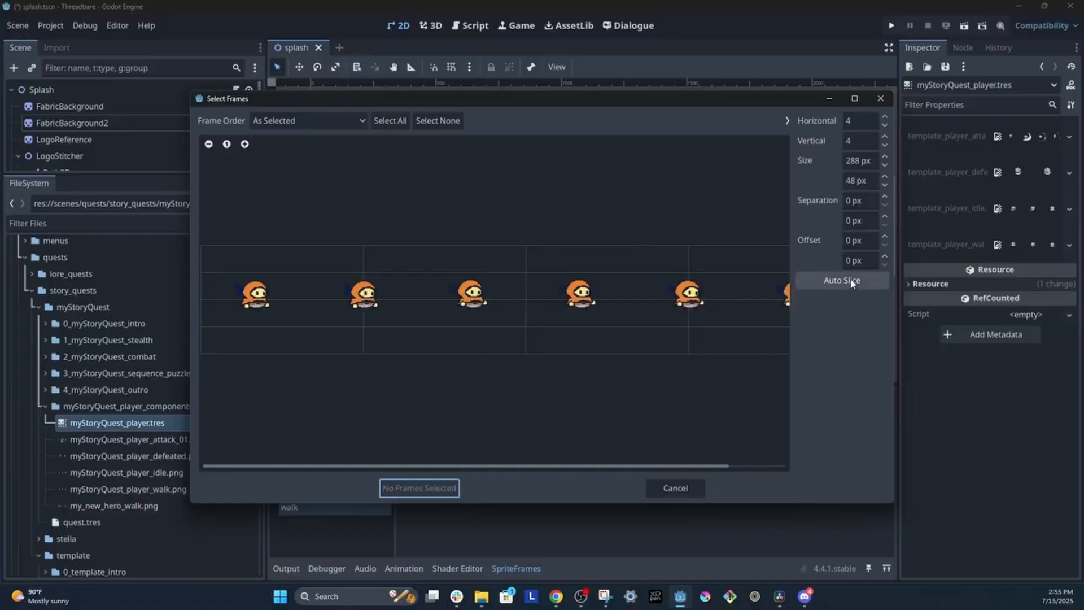
Auto-slice the sheet, select all six hero frames in sequence, and add them to the walk animation
{"action": "left_click", "coordinate": [867, 280]}
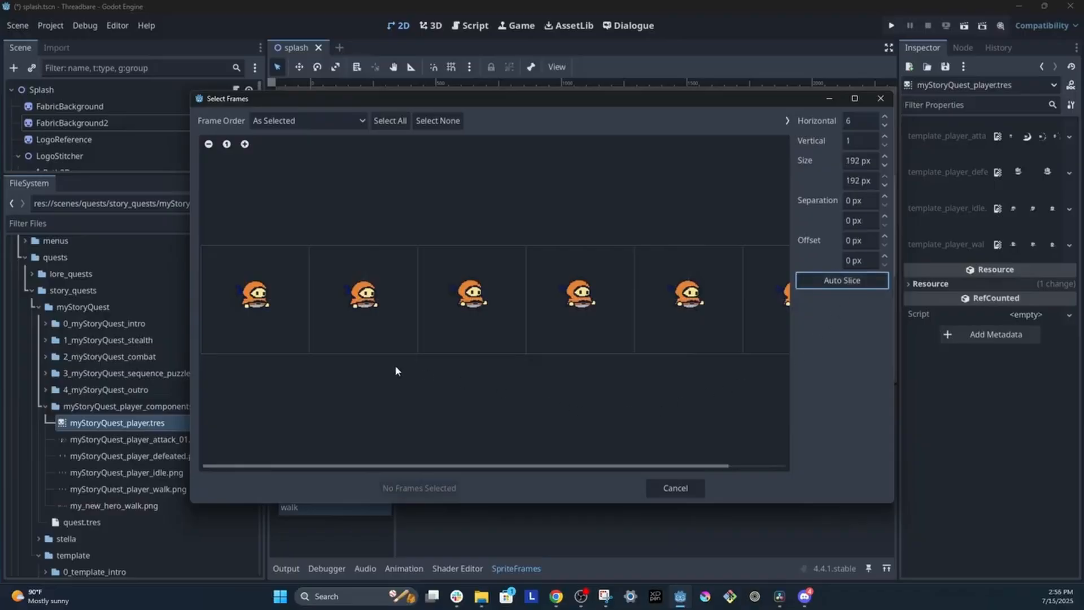
{"action": "left_click", "coordinate": [267, 314]}
{"action": "left_click", "coordinate": [349, 320]}
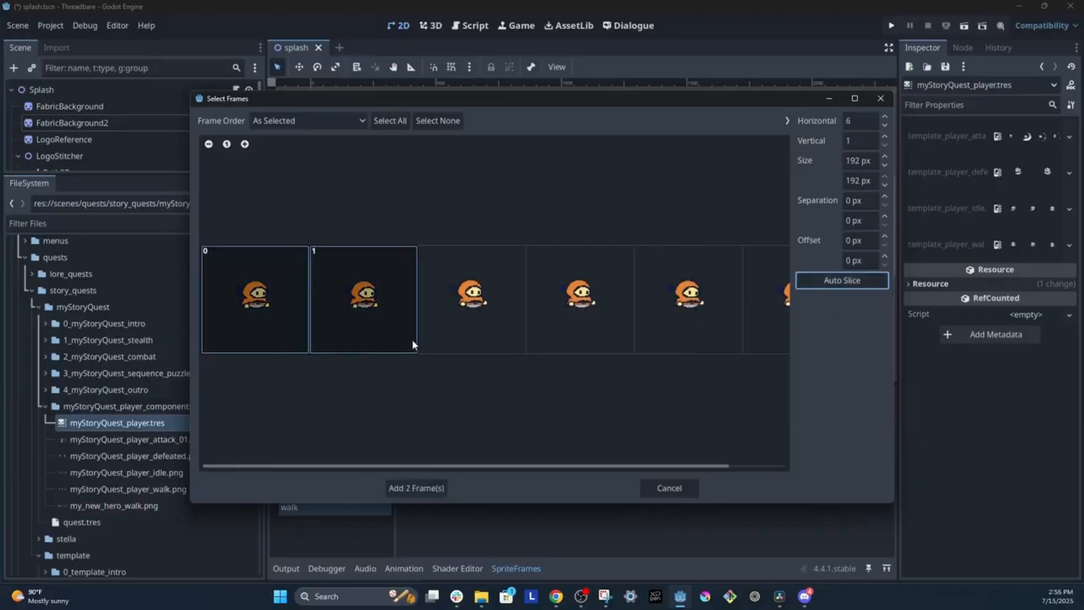
{"action": "left_click", "coordinate": [457, 310]}
{"action": "left_click", "coordinate": [572, 324]}
{"action": "left_click", "coordinate": [666, 324]}
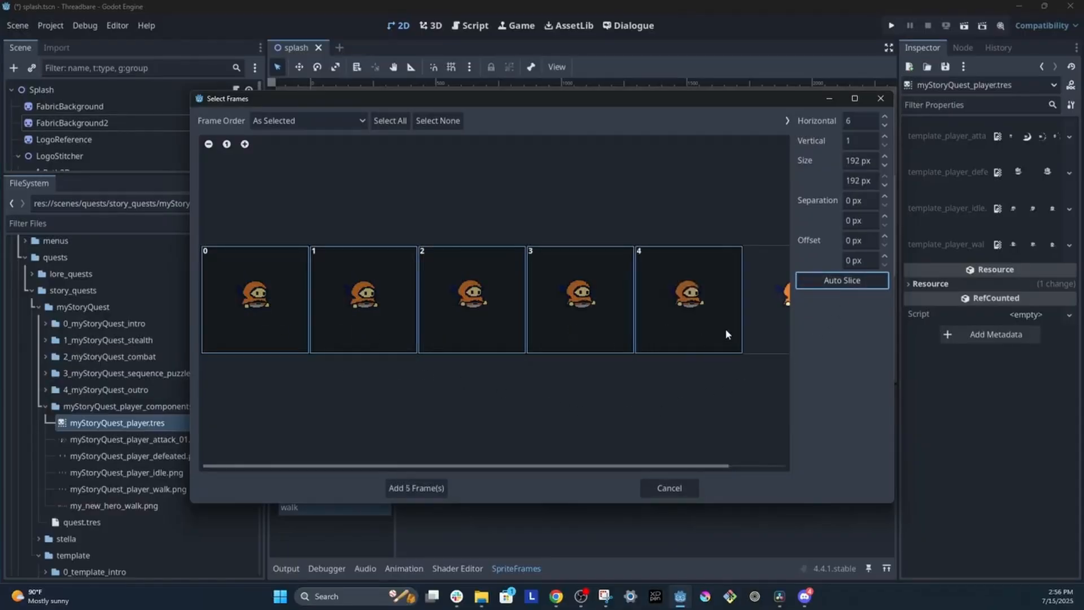
{"action": "left_click", "coordinate": [757, 311]}
{"action": "left_click_drag", "start_coordinate": [599, 465], "coordinate": [540, 464]}
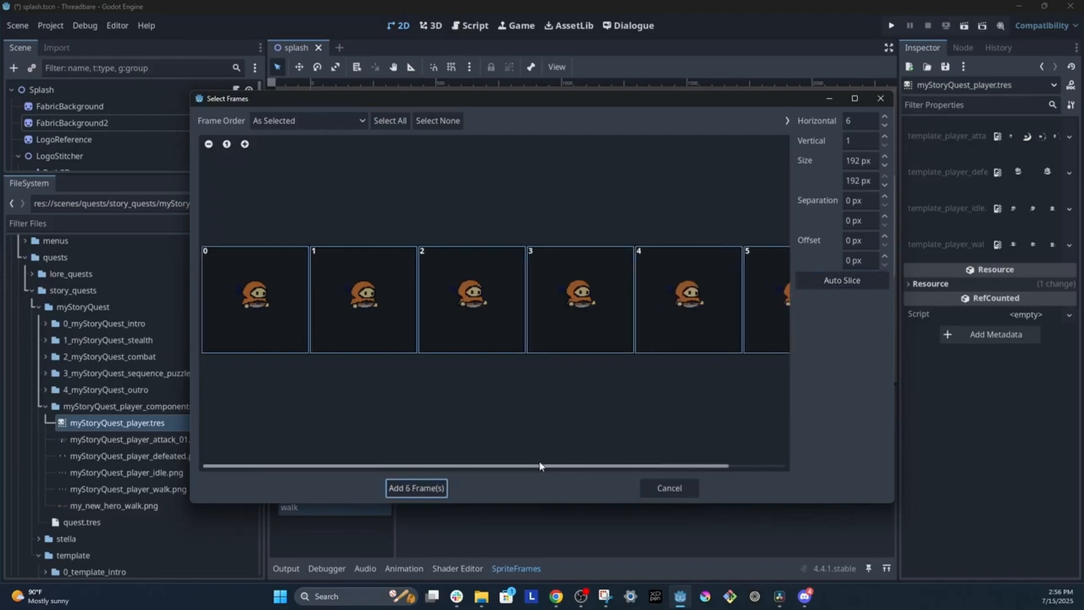
{"action": "left_click", "coordinate": [405, 489]}
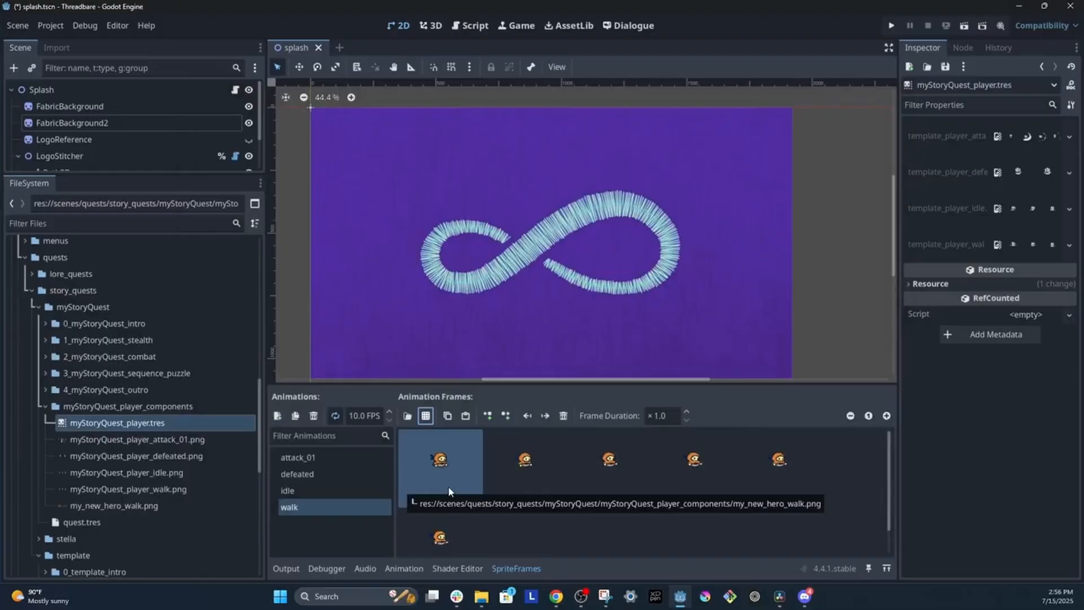
Save all scenes and check the my_new_hero_walk.png entry in the player resource's properties
{"action": "left_click", "coordinate": [21, 26]}
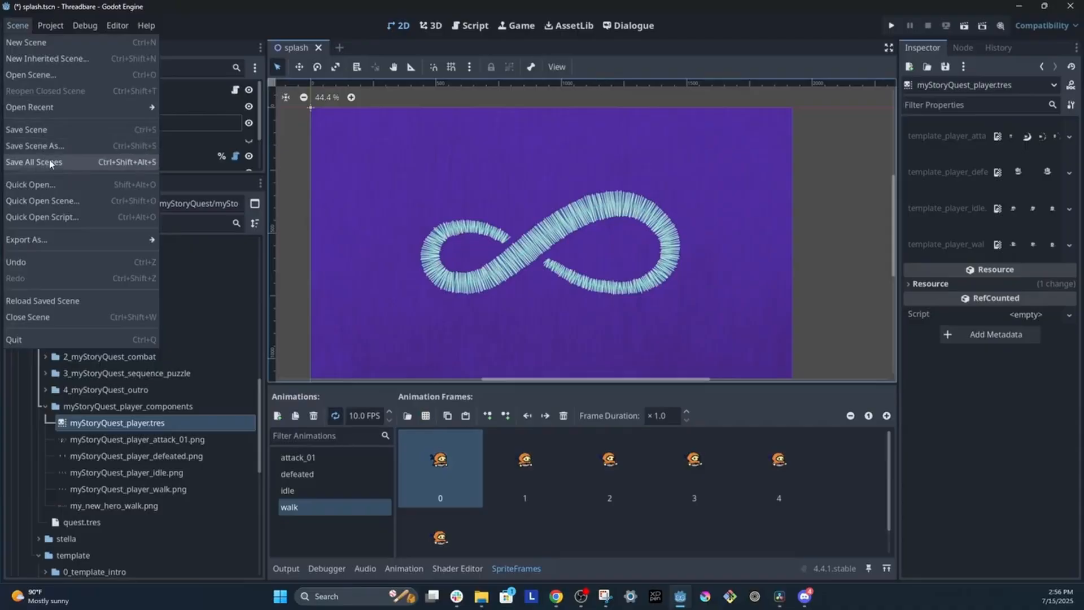
{"action": "left_click", "coordinate": [68, 162]}
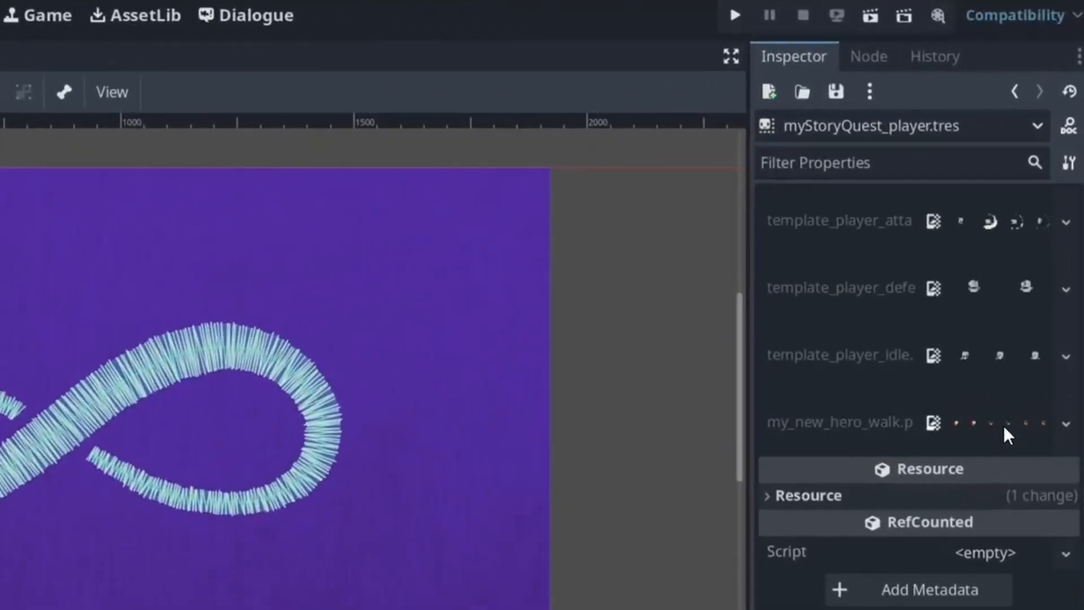
{"action": "left_click", "coordinate": [1034, 263]}
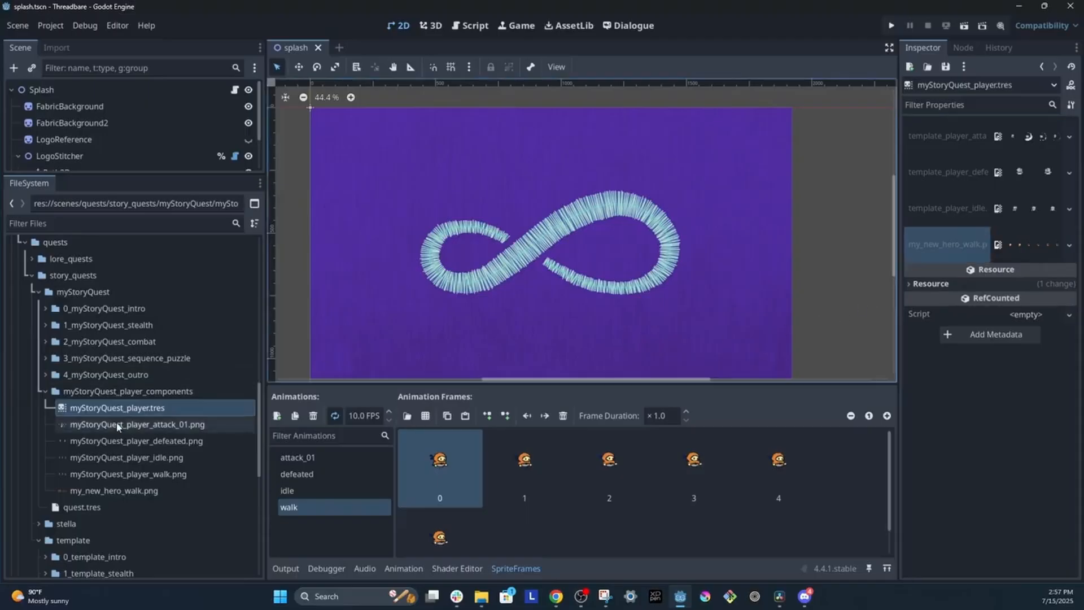
Open myStoryQuest_intro.tscn, run it to test the character while advancing the dialogue, and close the game
{"action": "double_click", "coordinate": [110, 312]}
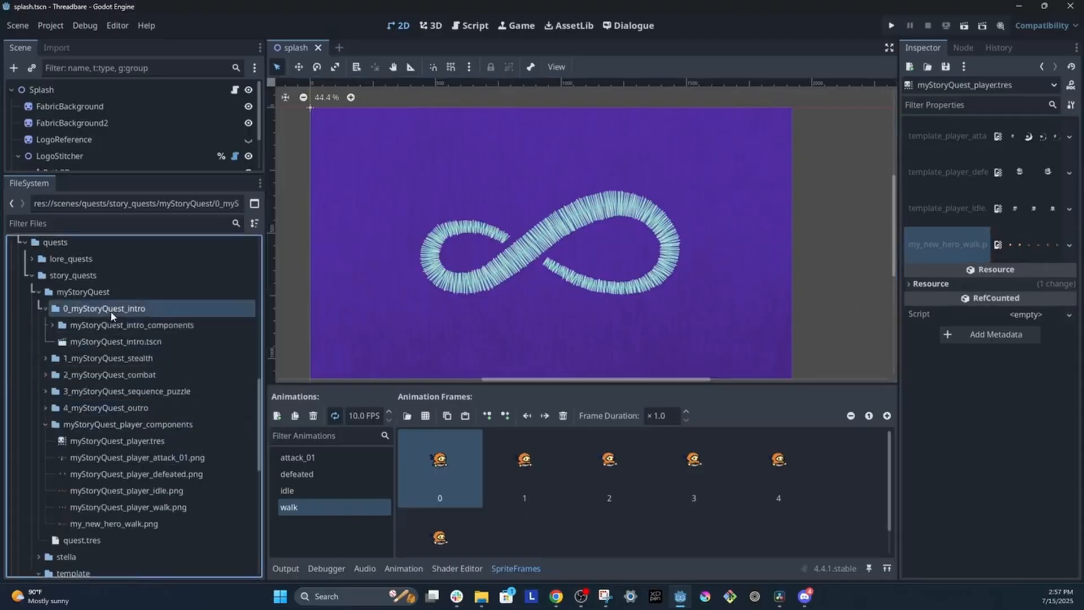
{"action": "double_click", "coordinate": [116, 340]}
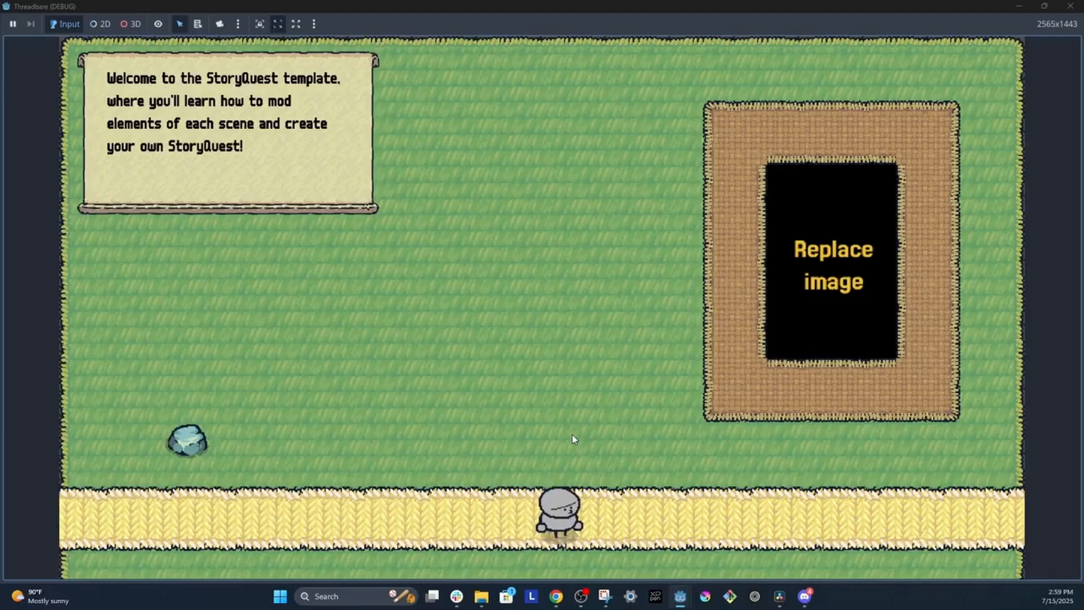
{"action": "left_click", "coordinate": [322, 175]}
{"action": "left_click", "coordinate": [321, 171]}
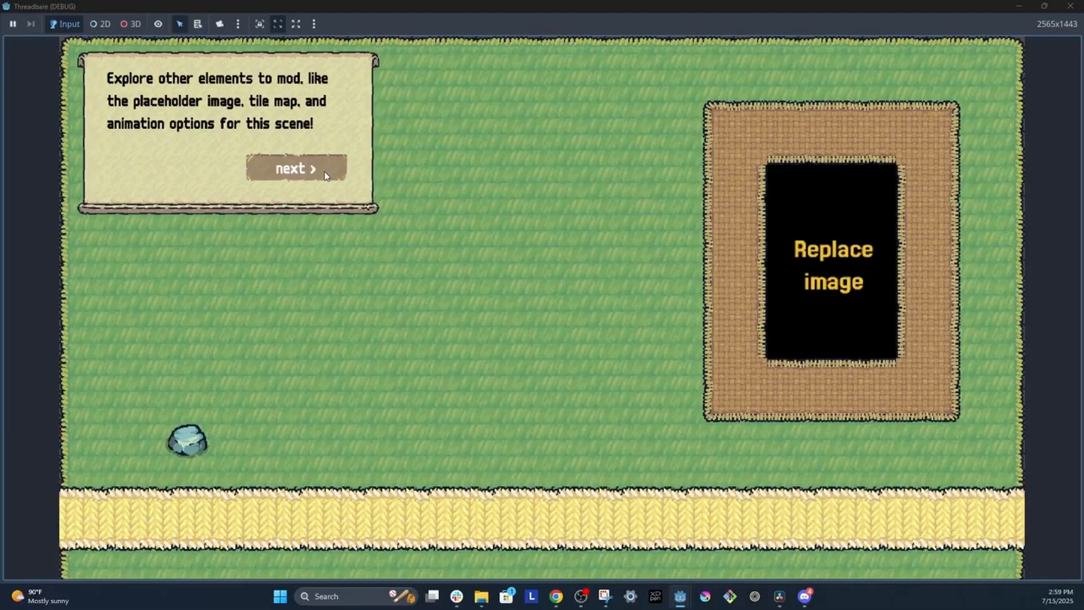
{"action": "left_click", "coordinate": [1070, 6]}
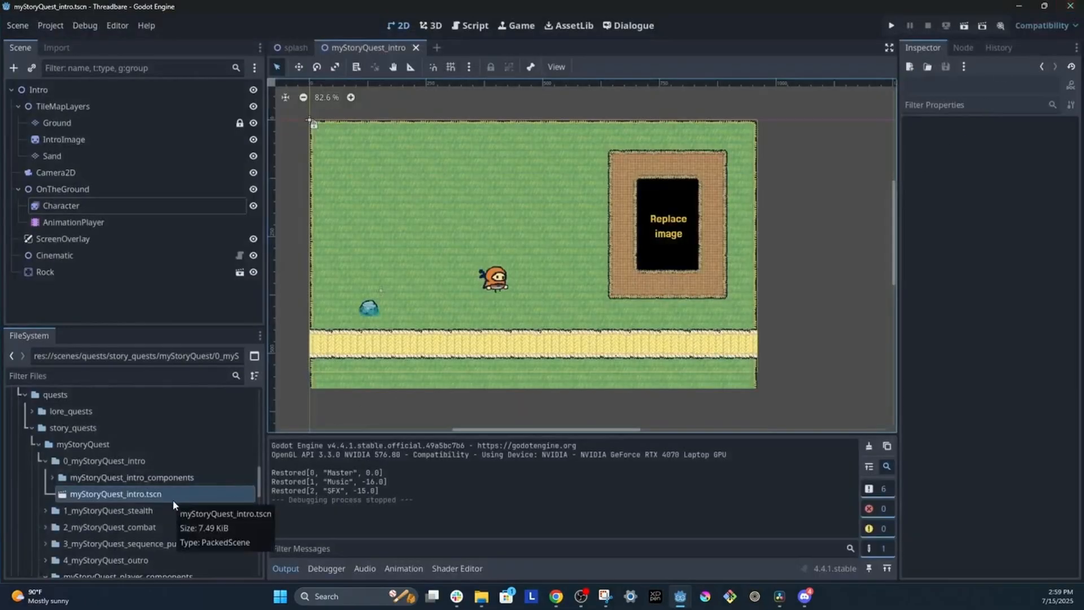
Open myStoryQuest_player.tres and review the frames of its idle, defeated and attack_01 animations
{"action": "scroll", "coordinate": [164, 488], "scroll_direction": "down", "scroll_amount": 5}
{"action": "left_click", "coordinate": [157, 478]}
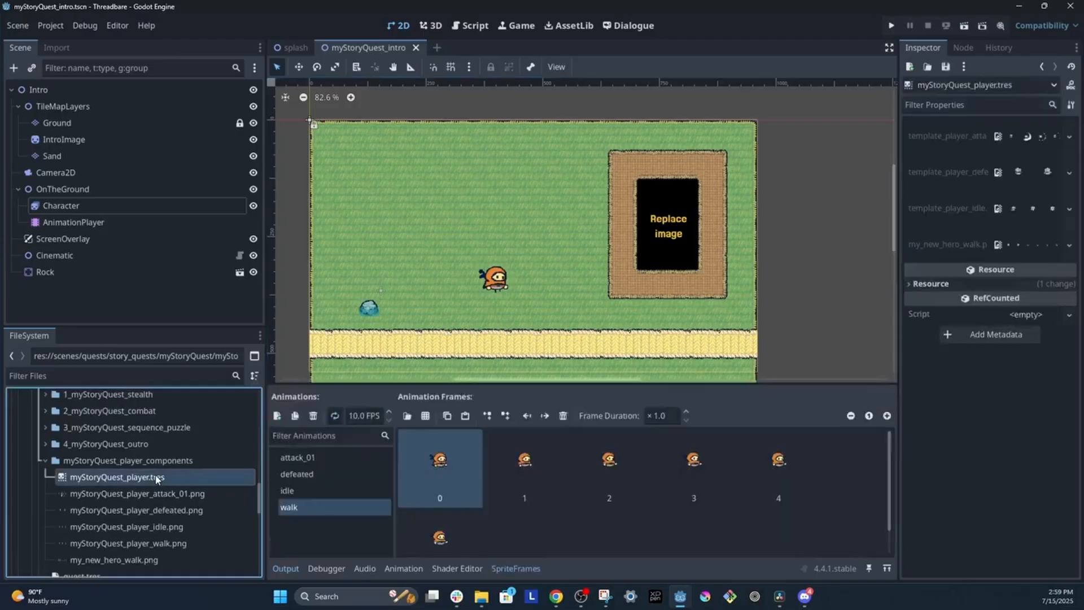
{"action": "left_click", "coordinate": [311, 491]}
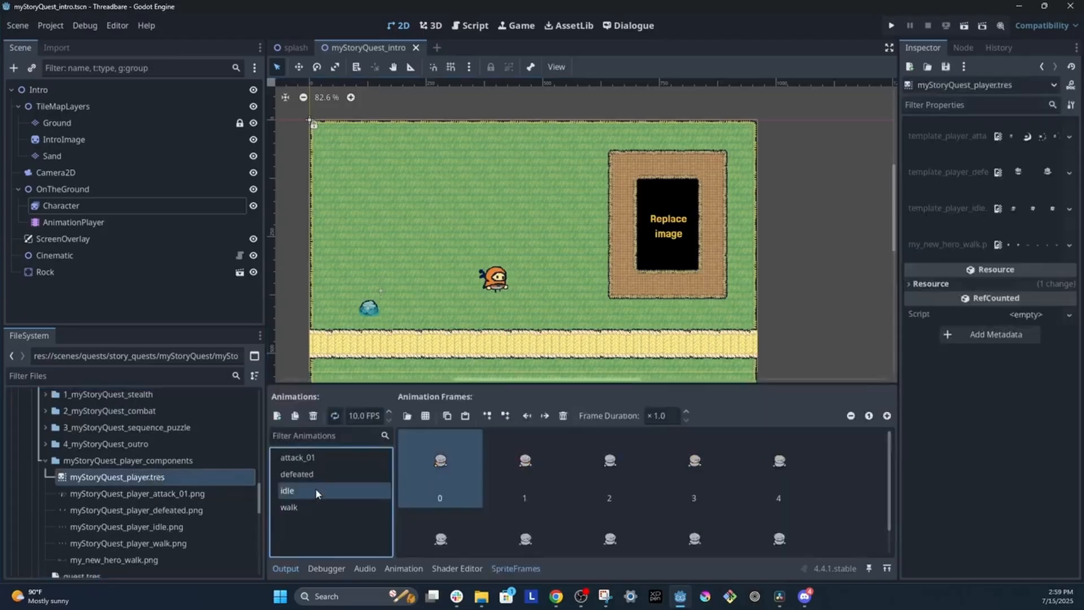
{"action": "left_click", "coordinate": [320, 475]}
{"action": "left_click", "coordinate": [324, 455]}
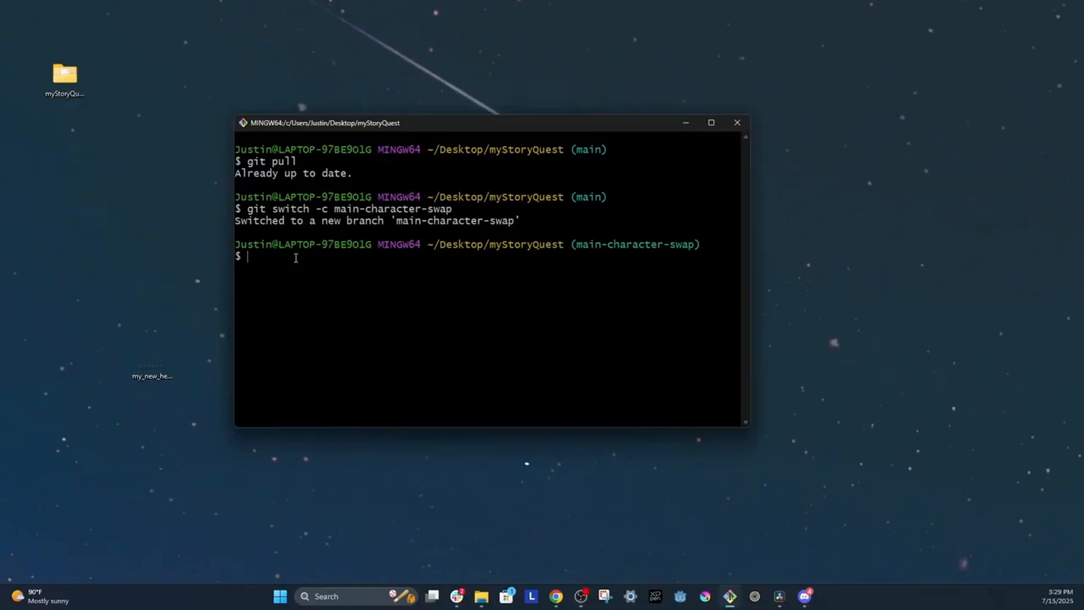
In Git Bash, run git status and start a git add command with the copied path of the modified myStoryQuest_player.tres
{"action": "type", "text": "git status"}
{"action": "key", "text": "Return"}
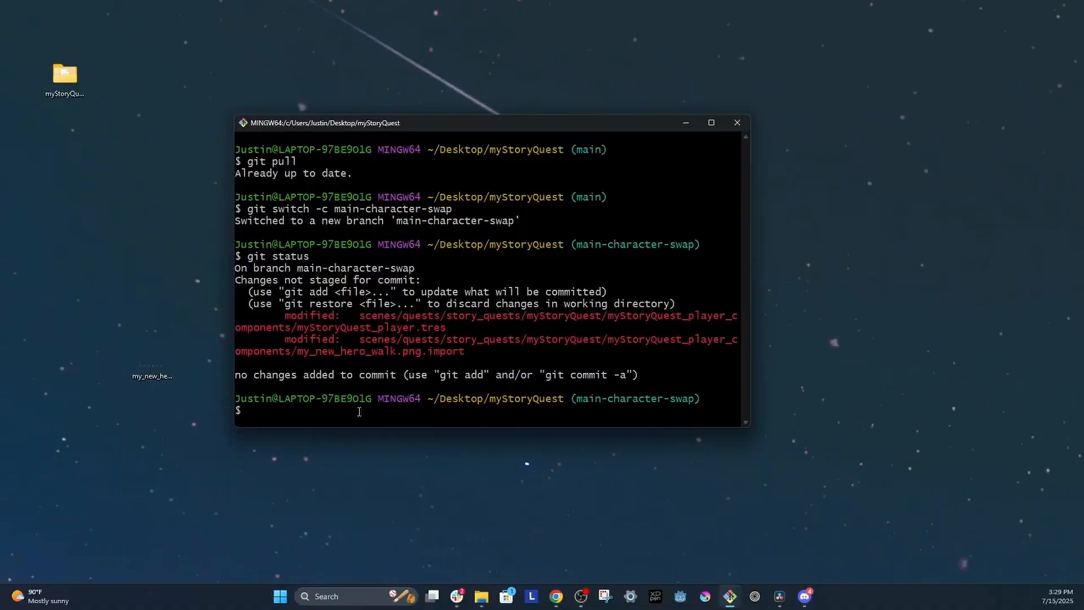
{"action": "type", "text": "git add"}
{"action": "left_click_drag", "start_coordinate": [360, 316], "coordinate": [446, 327]}
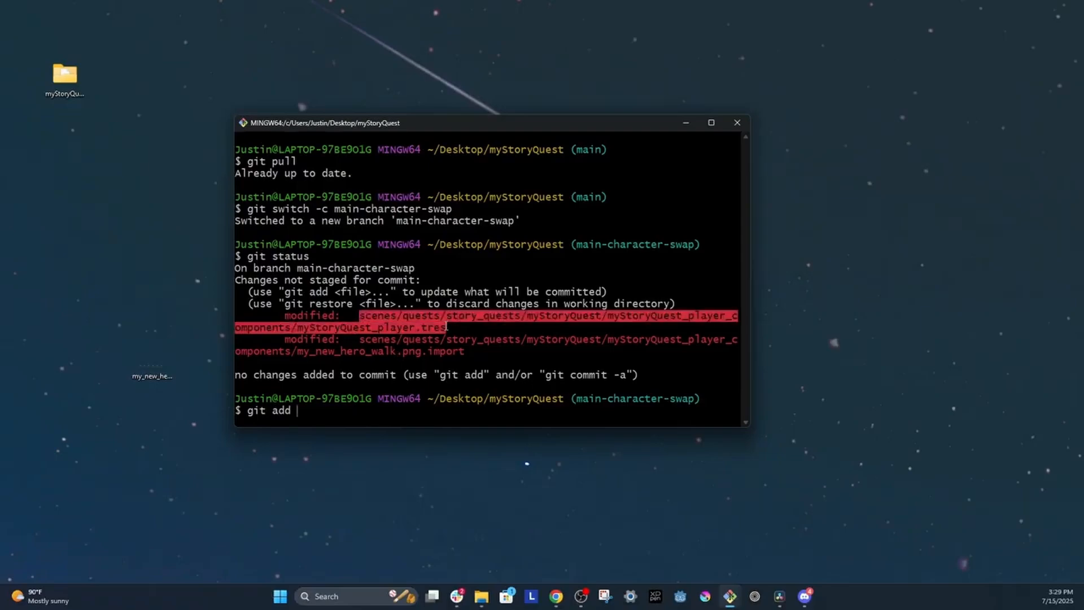
{"action": "right_click", "coordinate": [445, 315]}
{"action": "left_click", "coordinate": [470, 338]}
{"action": "left_click", "coordinate": [335, 408]}
{"action": "right_click", "coordinate": [334, 408]}
{"action": "left_click", "coordinate": [362, 260]}
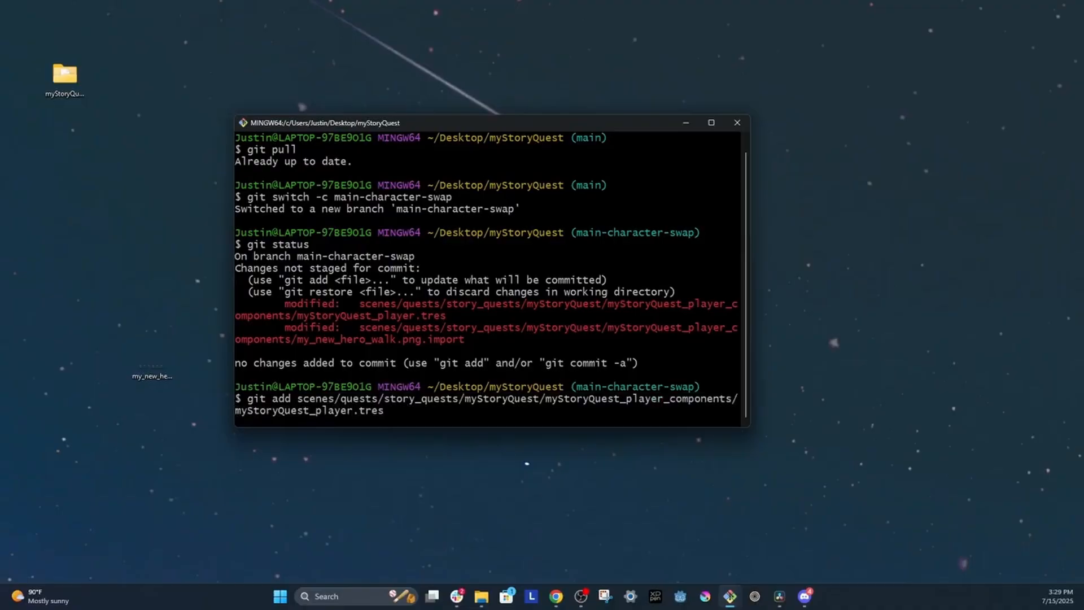
Append the copied path of my_new_hero_walk.png.import to the git add command and run it to stage both files
{"action": "left_click_drag", "start_coordinate": [359, 327], "coordinate": [465, 339]}
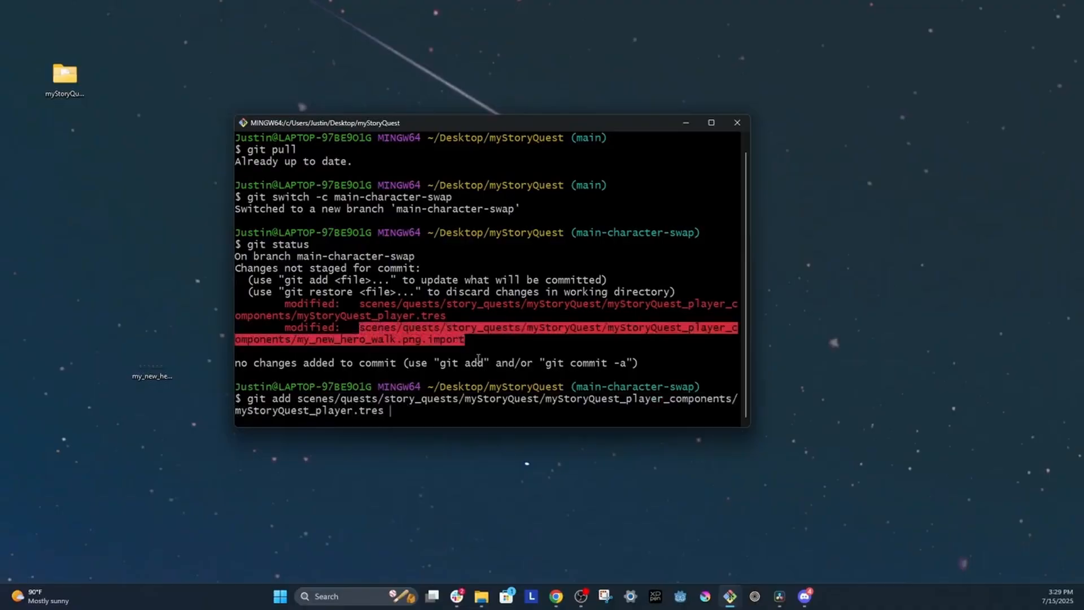
{"action": "right_click", "coordinate": [435, 336]}
{"action": "left_click", "coordinate": [459, 360]}
{"action": "left_click", "coordinate": [402, 411]}
{"action": "right_click", "coordinate": [403, 411]}
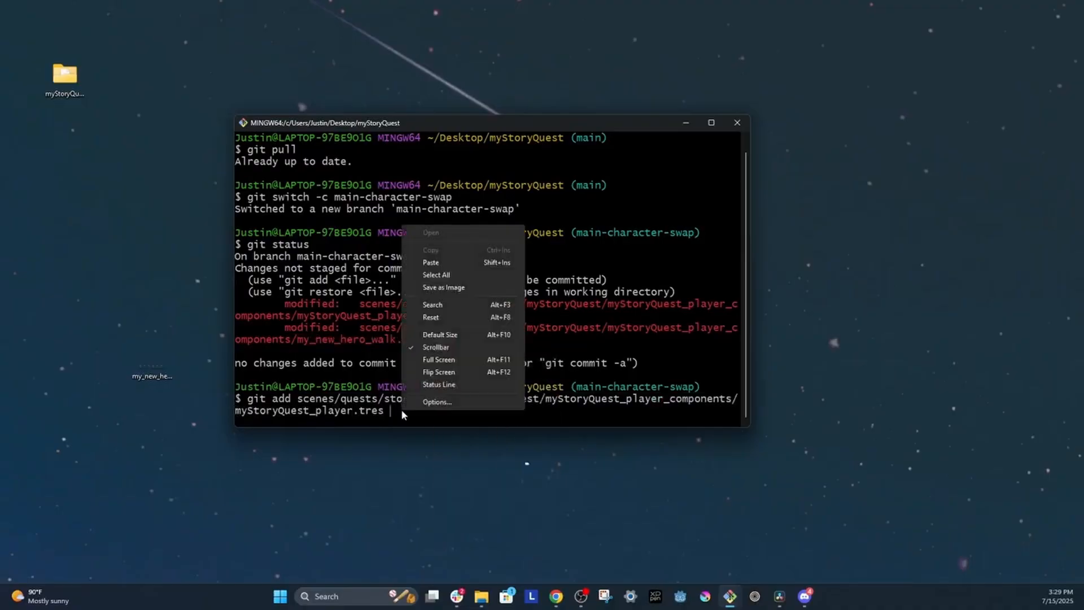
{"action": "left_click", "coordinate": [435, 265]}
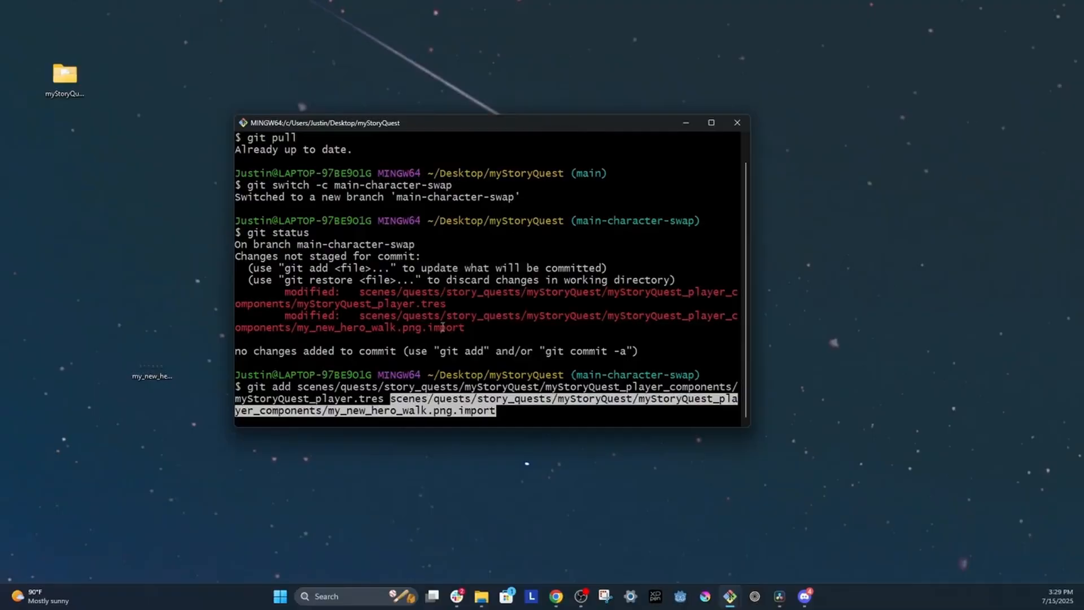
{"action": "key", "text": "Return"}
Commit the staged files with the message "Replace template chracter walk animation with myStoryQuest walk animation."
{"action": "type", "text": "git "}
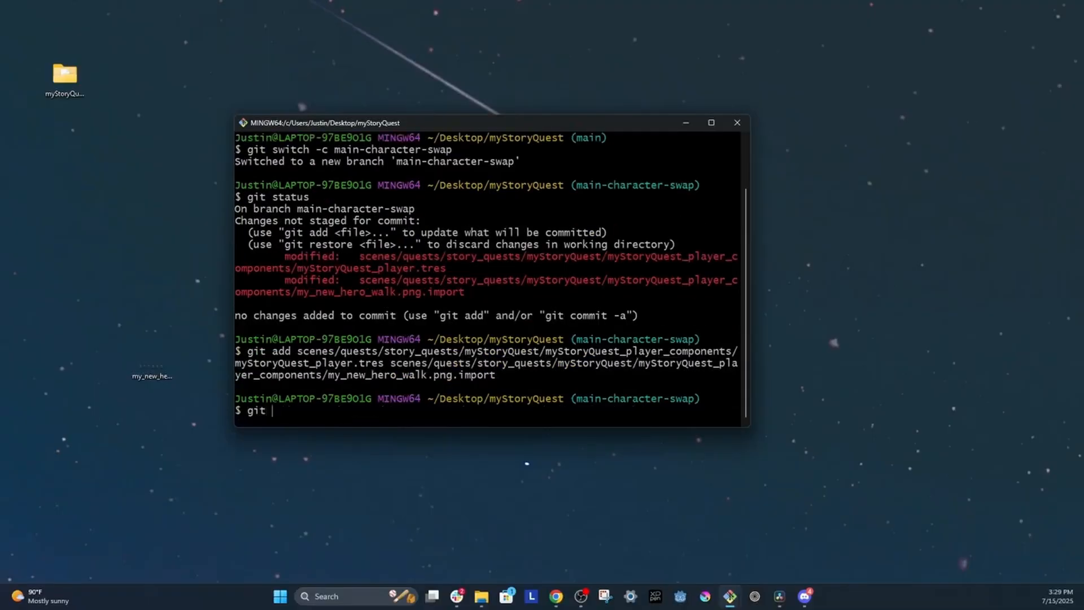
{"action": "type", "text": "commit -m \"Replace"}
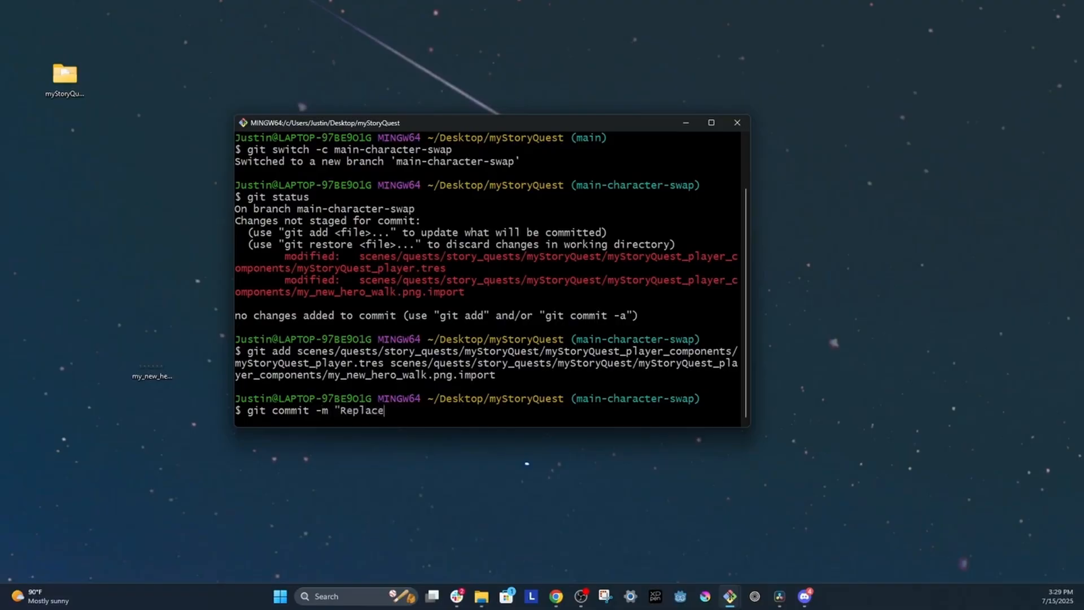
{"action": "type", "text": " template chracter walk"}
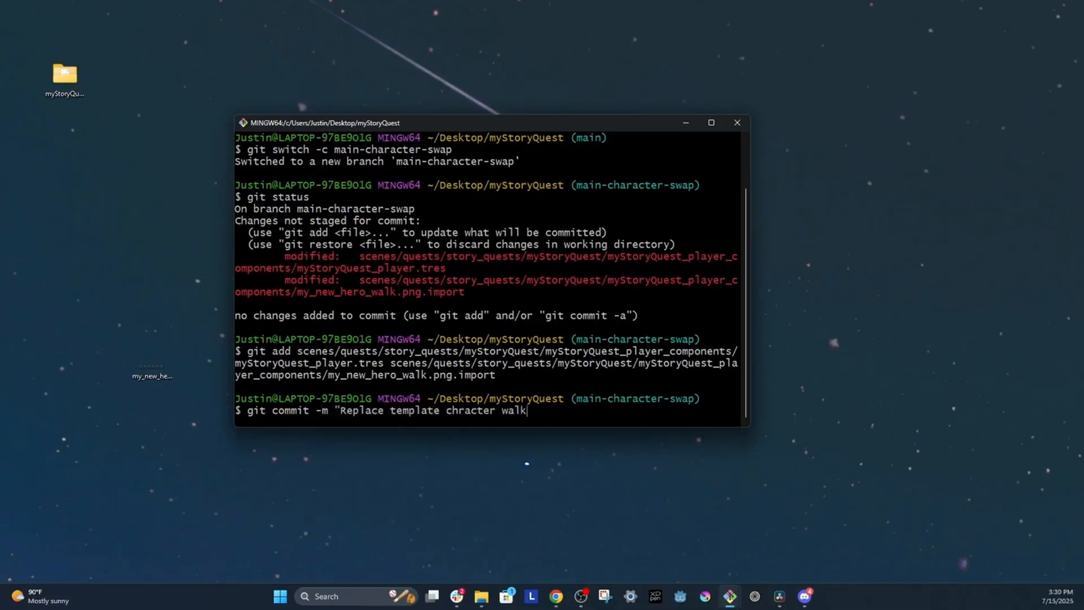
{"action": "type", "text": " animation with myStoryQue"}
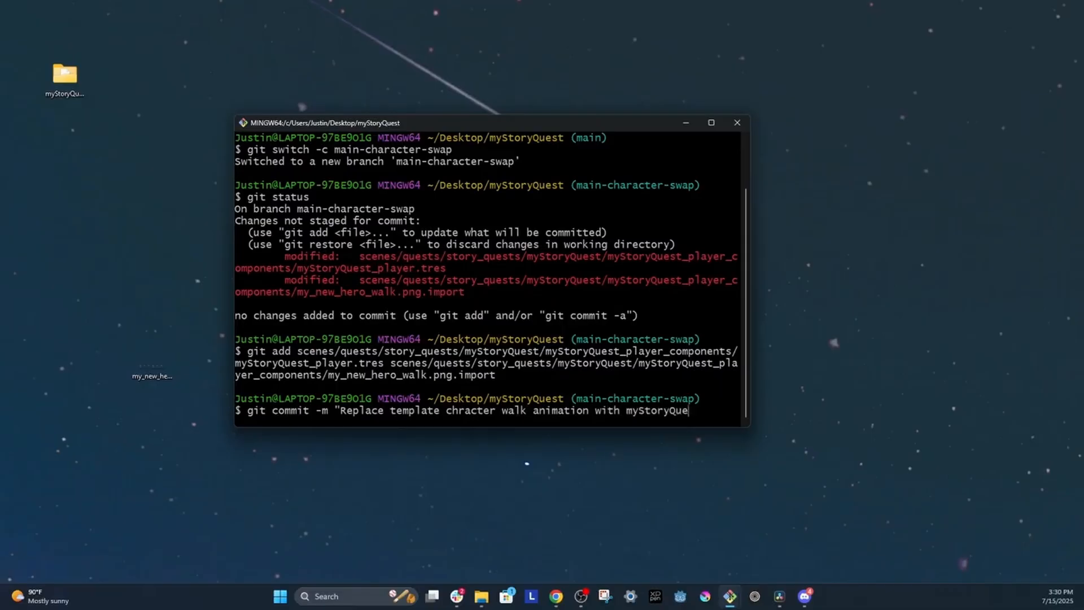
{"action": "type", "text": "st walk animation.\""}
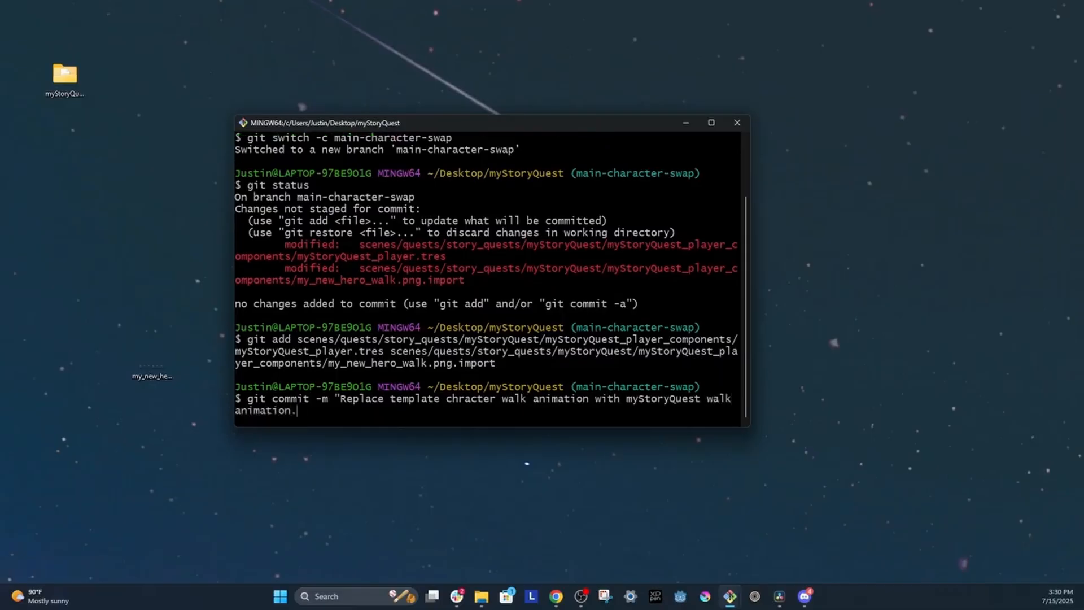
{"action": "key", "text": "Return"}
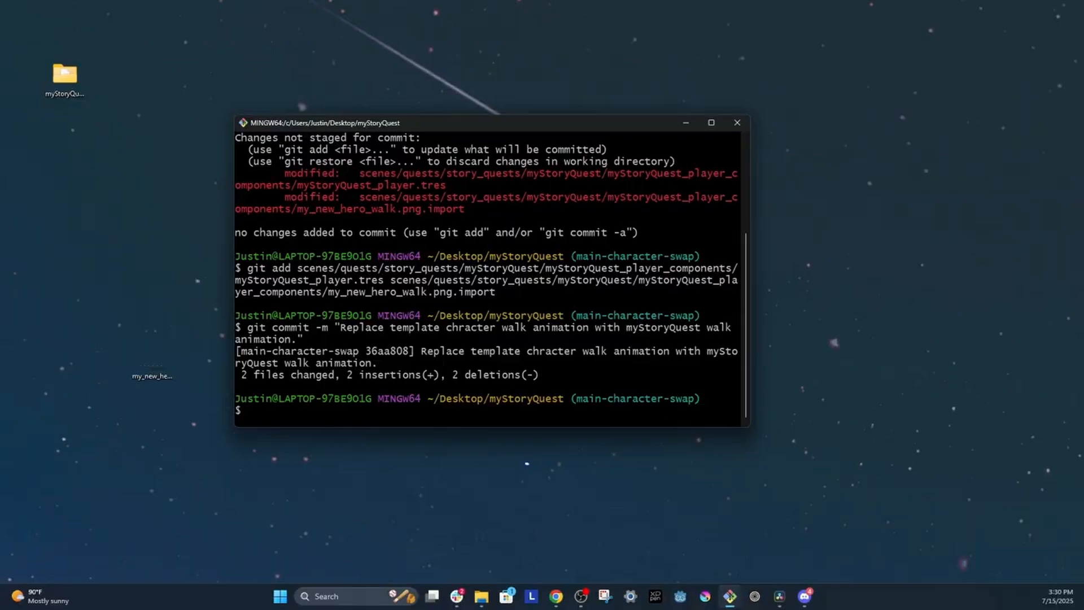
Push the main-character-swap branch to origin and set it as the upstream branch
{"action": "type", "text": "git push --set-upstream orio"}
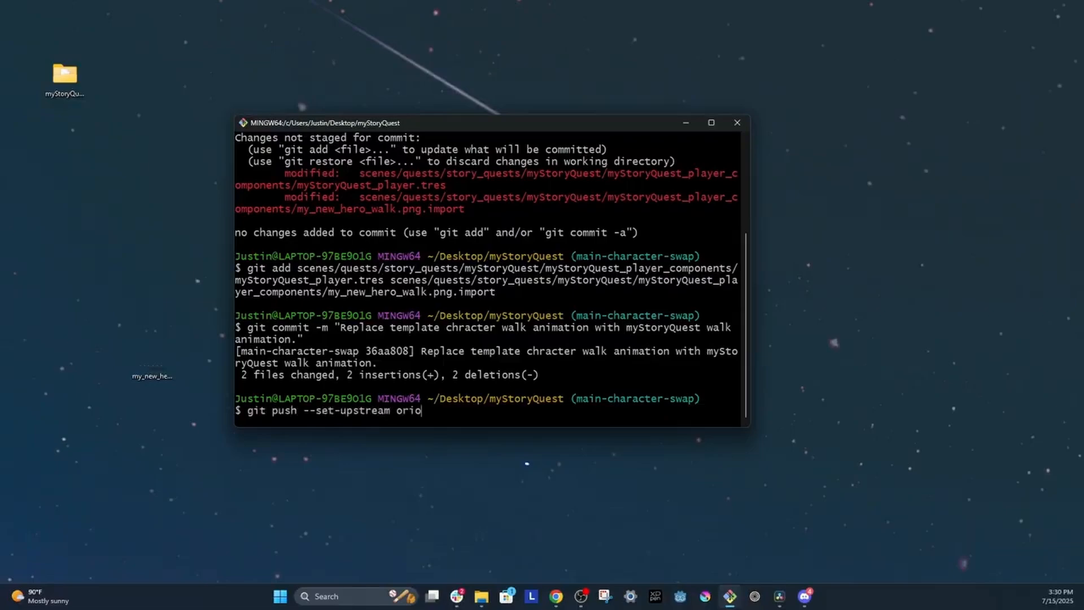
{"action": "key", "text": "BackSpace"}
{"action": "type", "text": "gin main-ch"}
{"action": "key", "text": "Tab"}
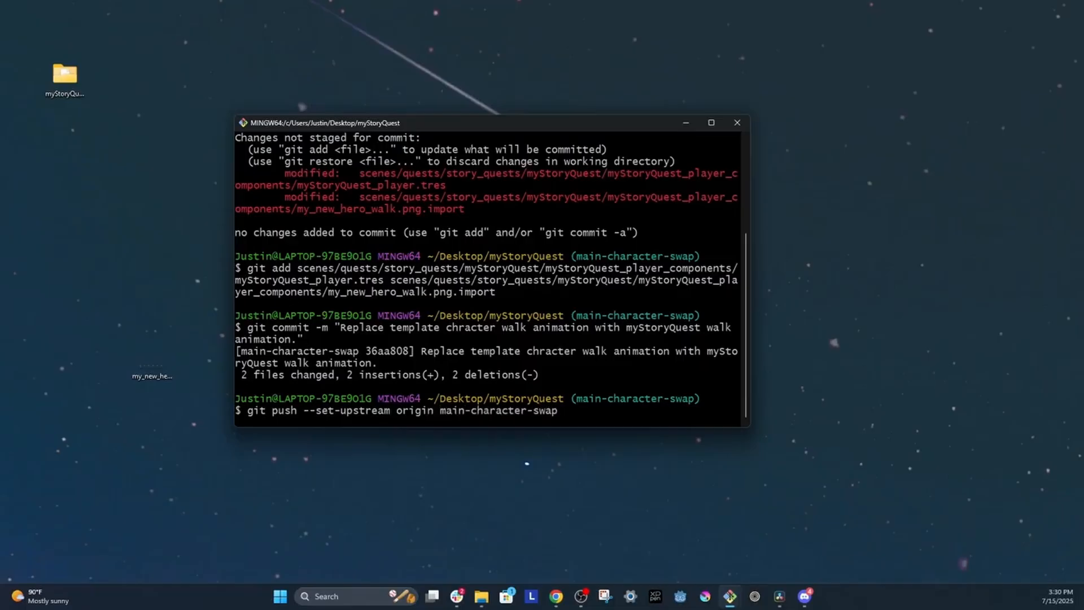
{"action": "key", "text": "Return"}
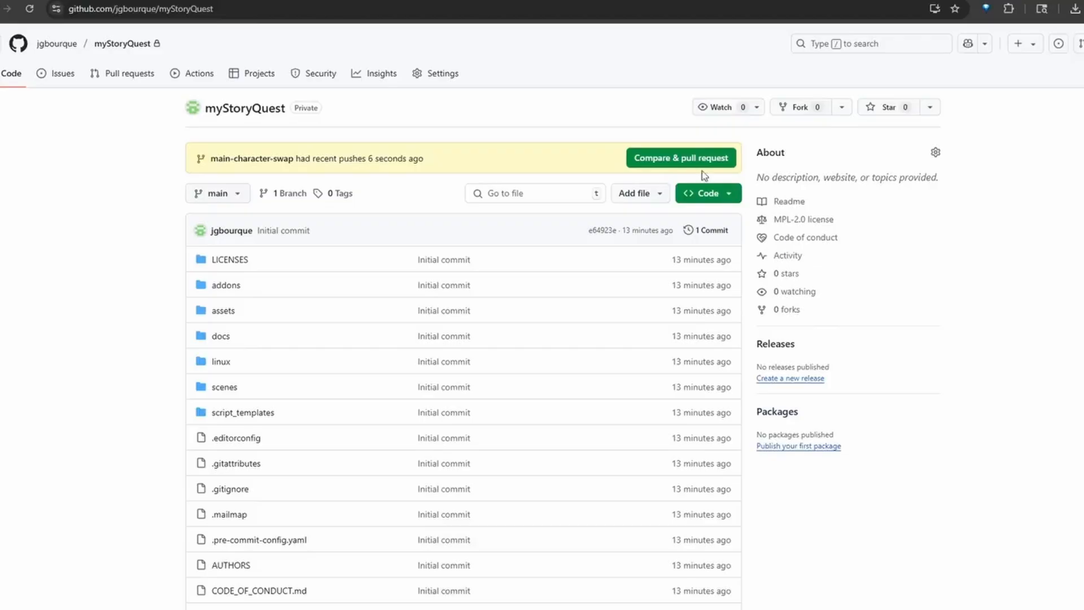
On GitHub, create a main-character-swap pull request described as "Replace the template character's walk animation with a custom character and walk animation."
{"action": "left_click", "coordinate": [658, 158]}
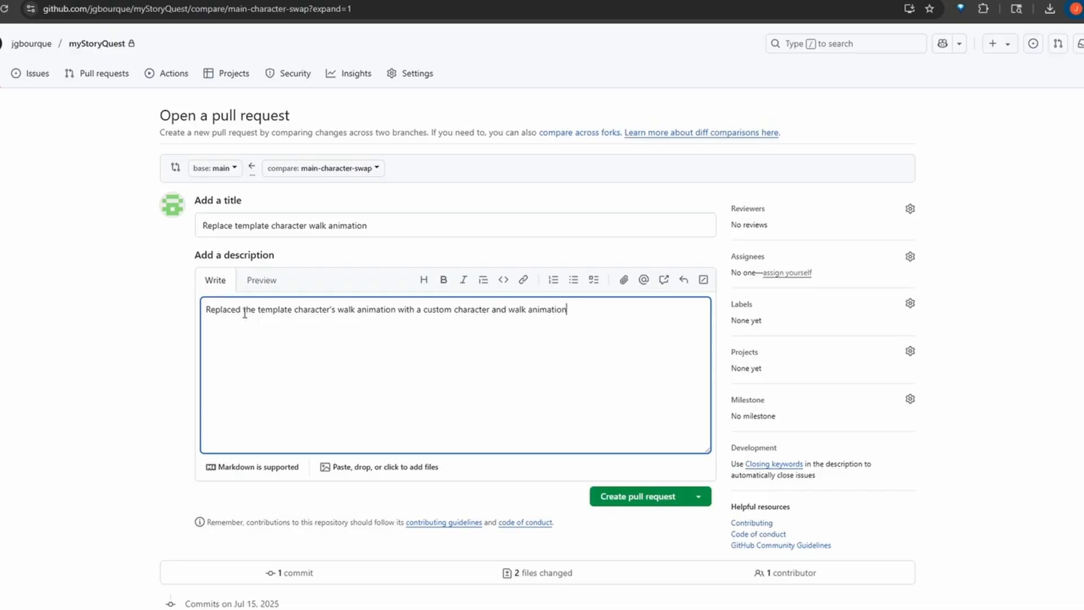
{"action": "left_click", "coordinate": [241, 310]}
{"action": "key", "text": "BackSpace"}
{"action": "key", "text": "BackSpace"}
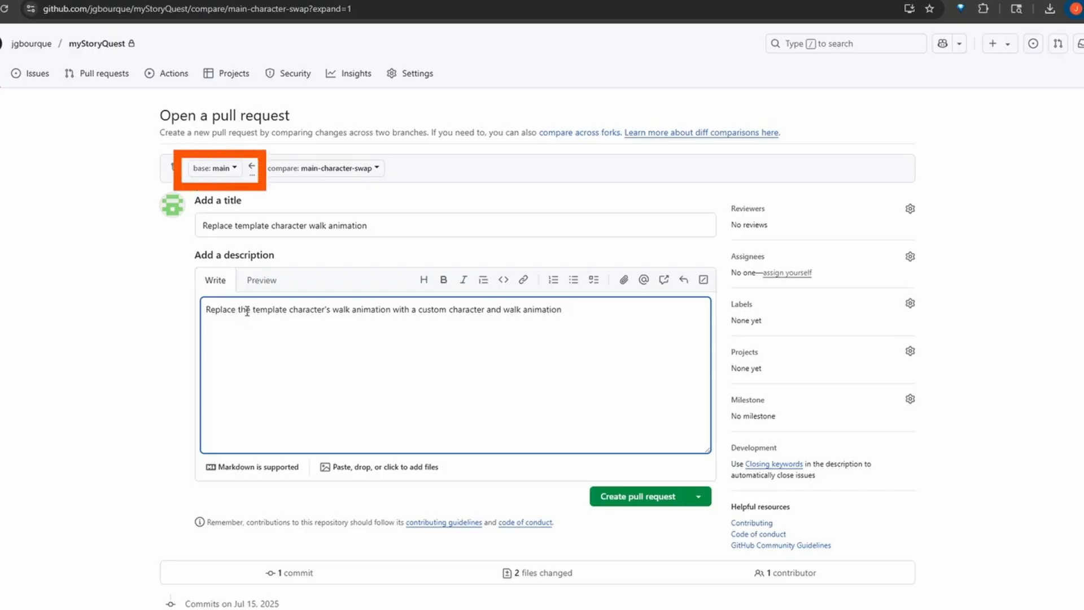
{"action": "type", "text": "e"}
{"action": "left_click", "coordinate": [567, 311]}
{"action": "type", "text": "."}
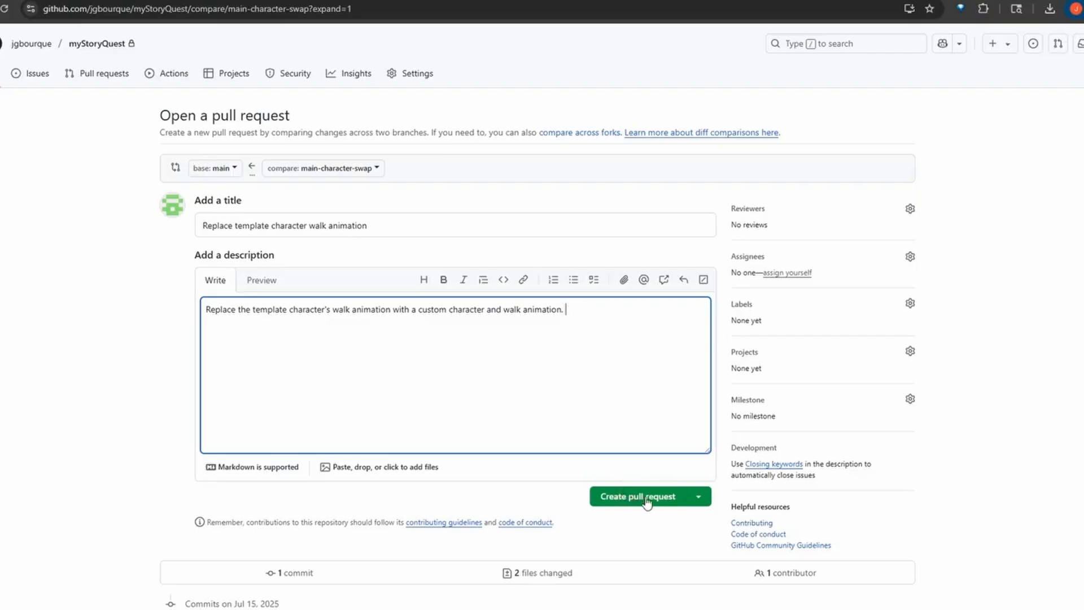
{"action": "left_click", "coordinate": [674, 504]}
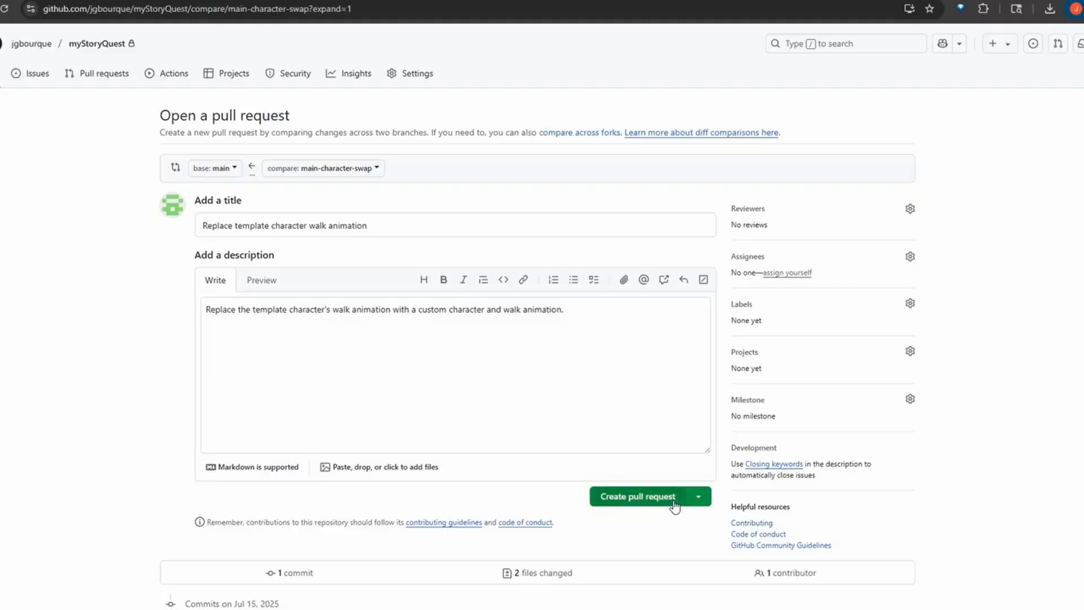